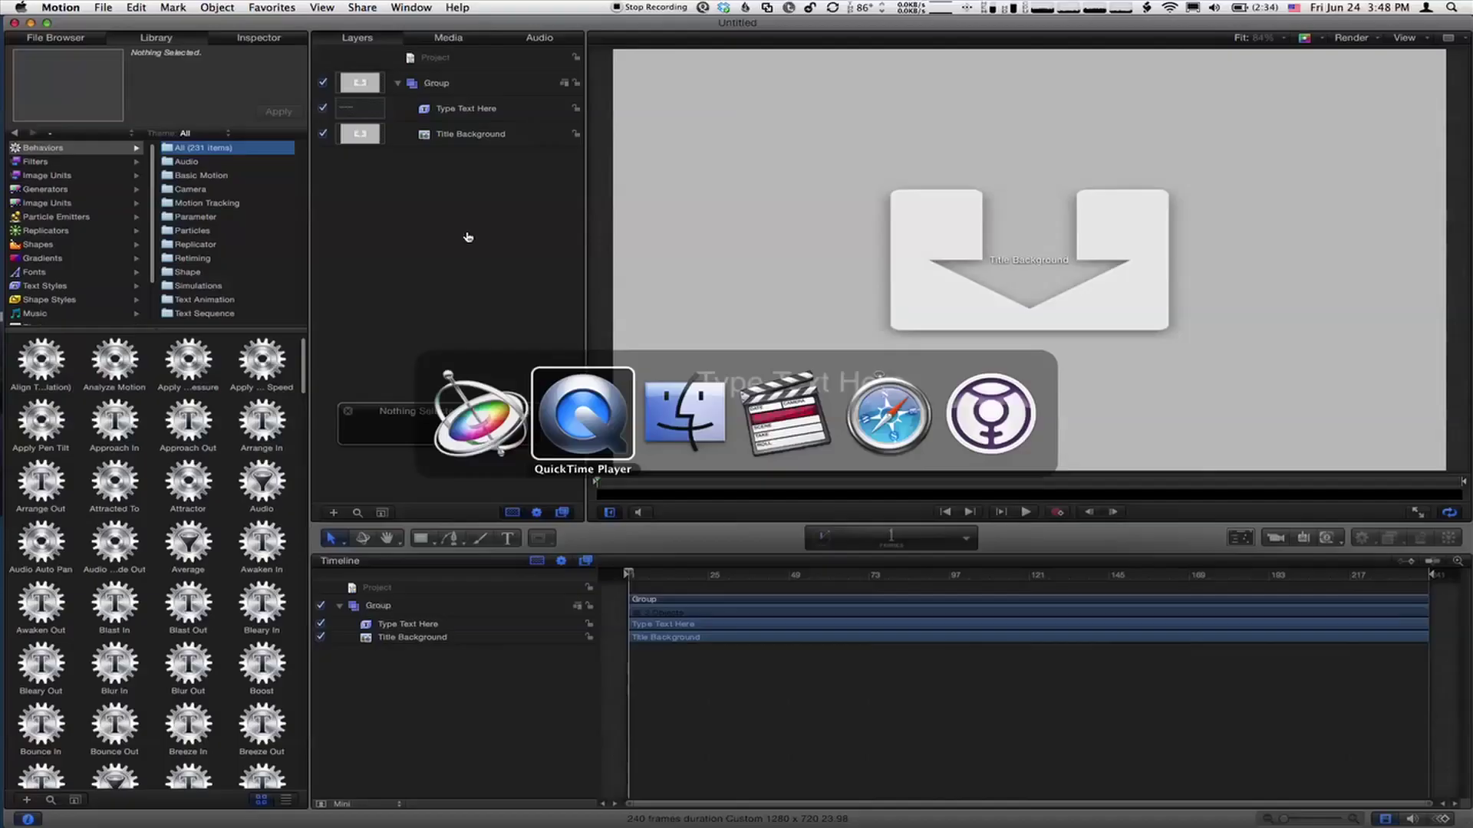
Step: Create a new Final Cut Title project from the Project Browser at Broadcast HD 720, 59.94 fps
key("super+Tab")
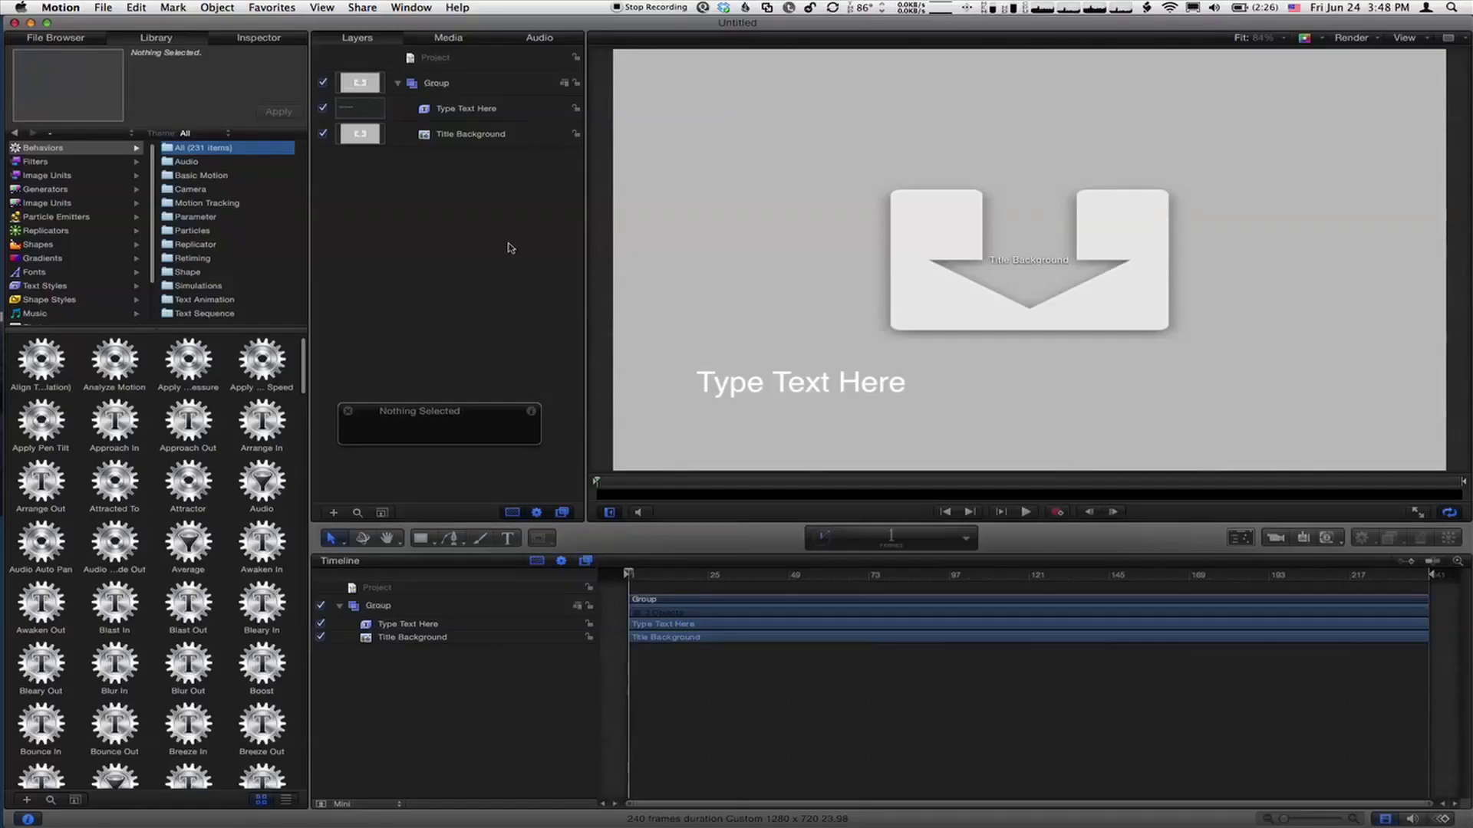
left_click(107, 8)
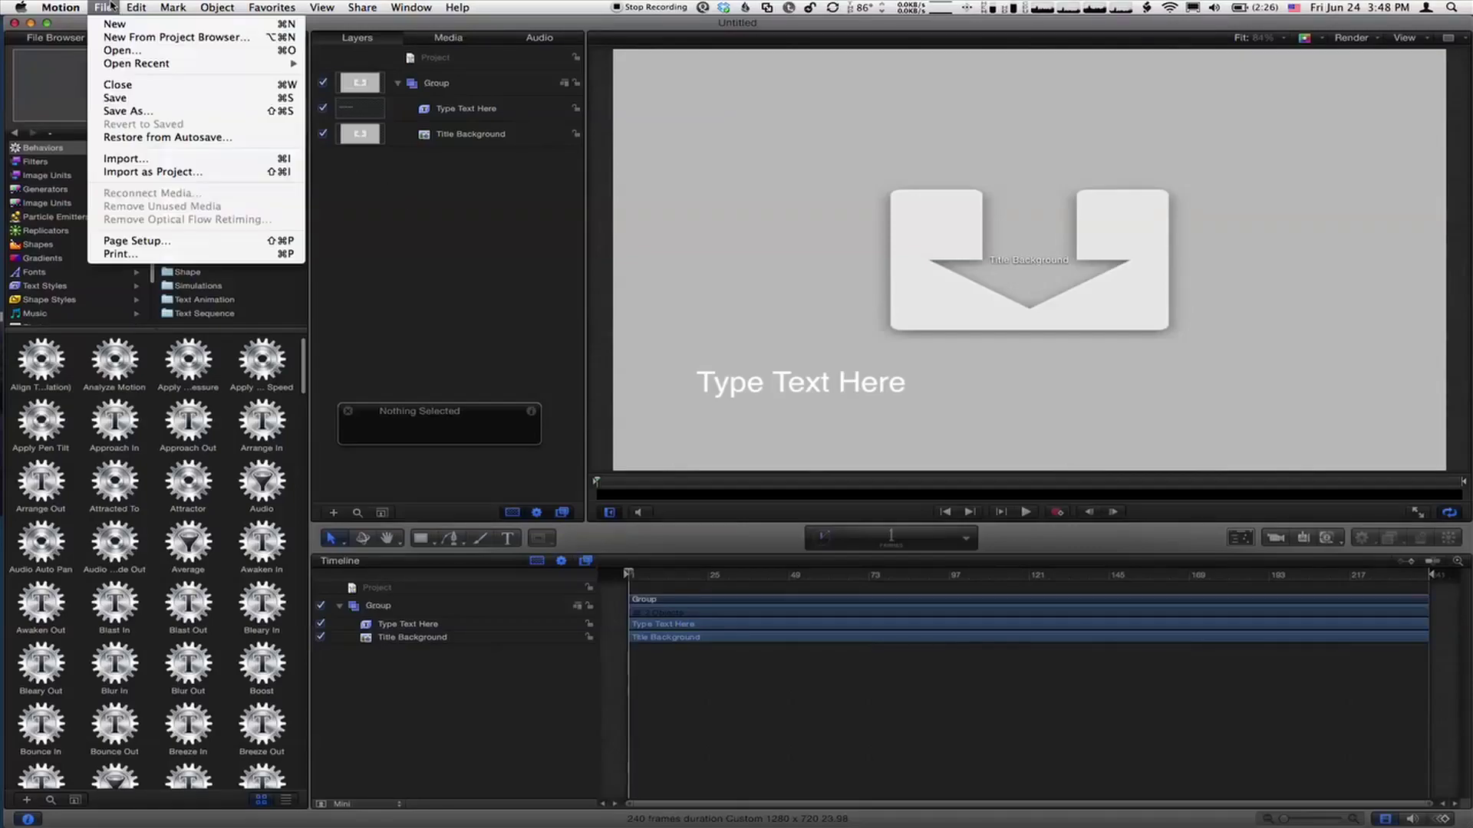
left_click(114, 26)
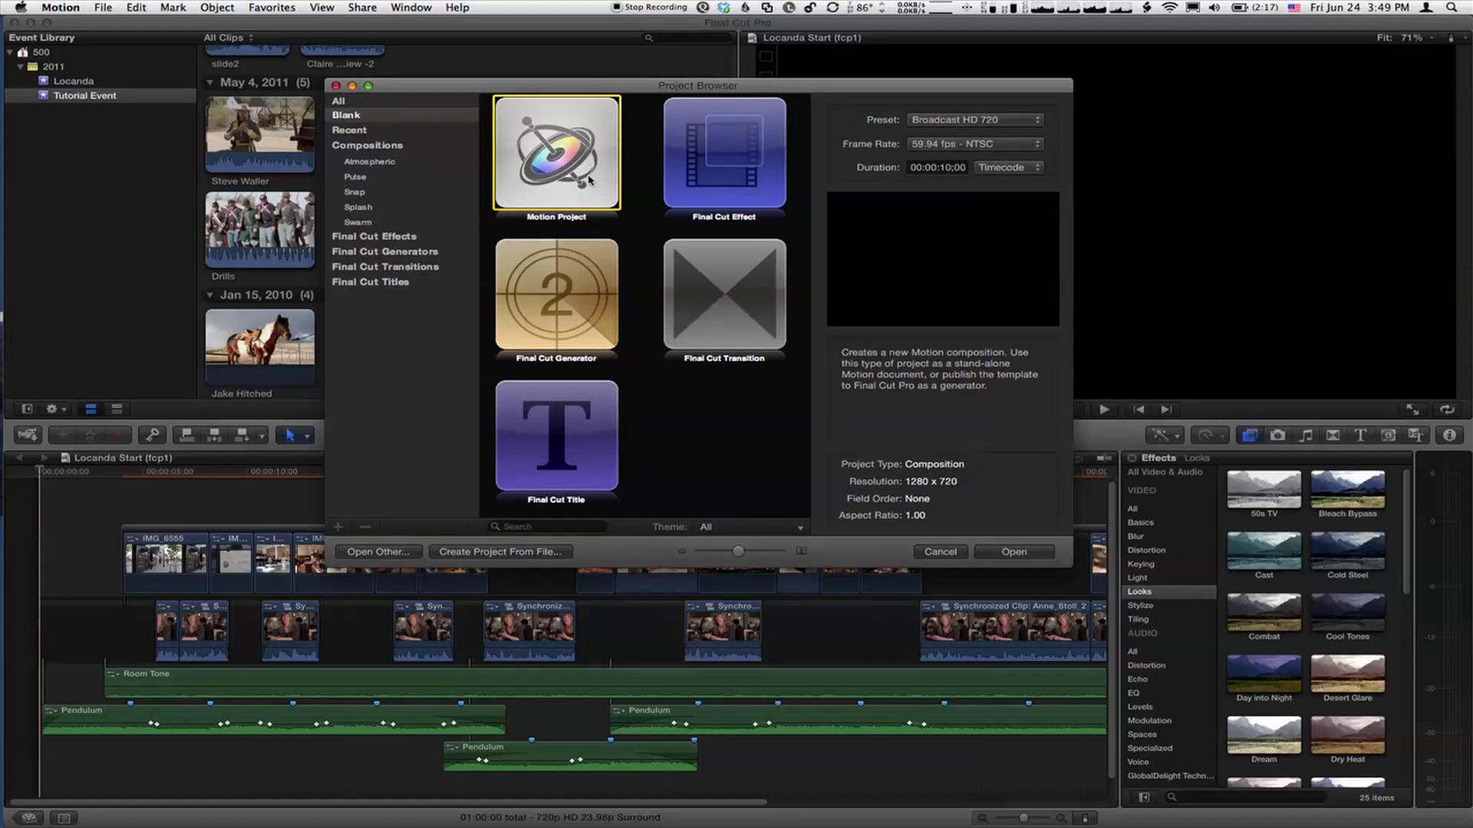
left_click(584, 421)
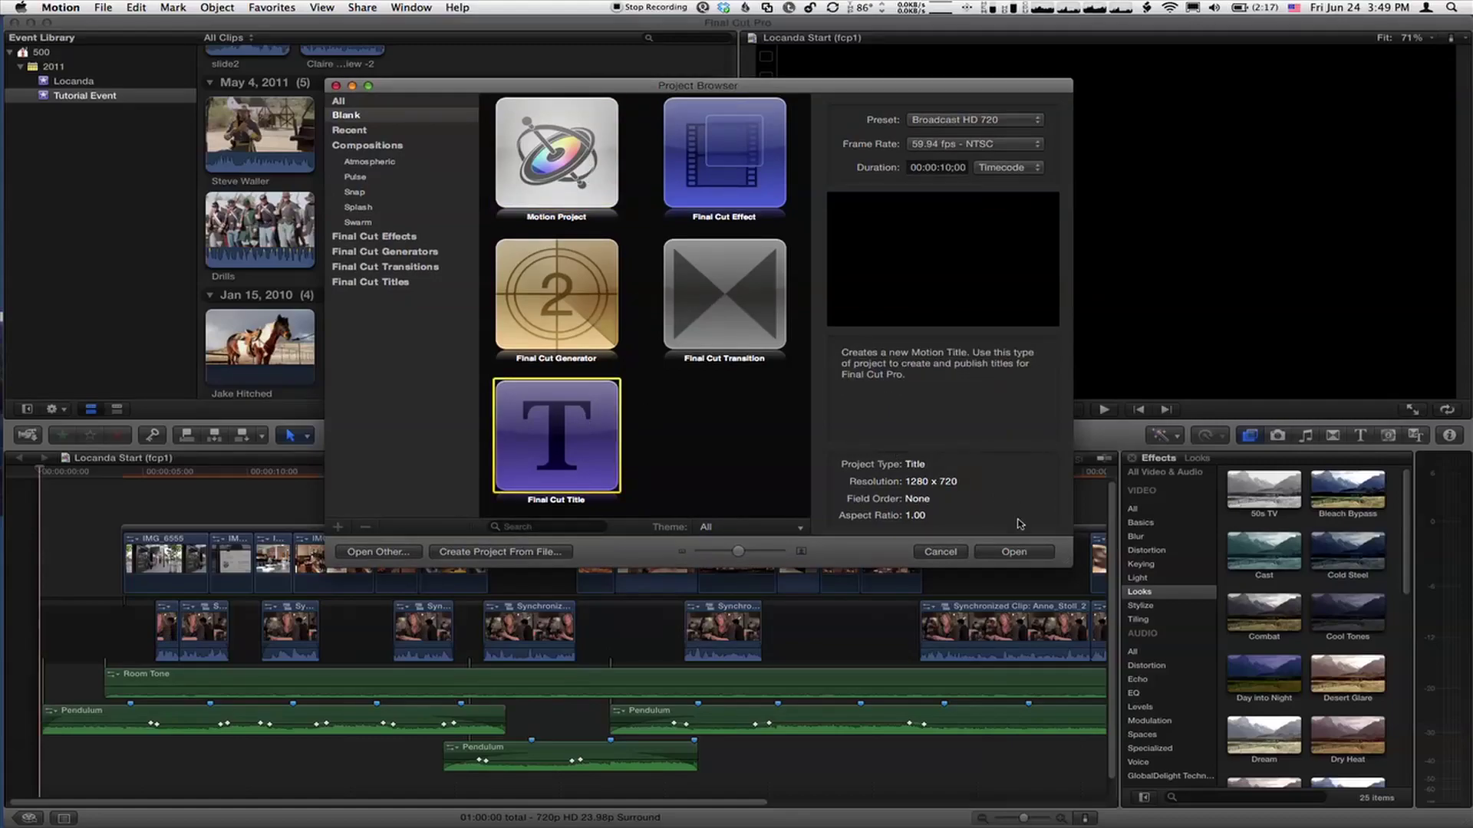
left_click(1014, 552)
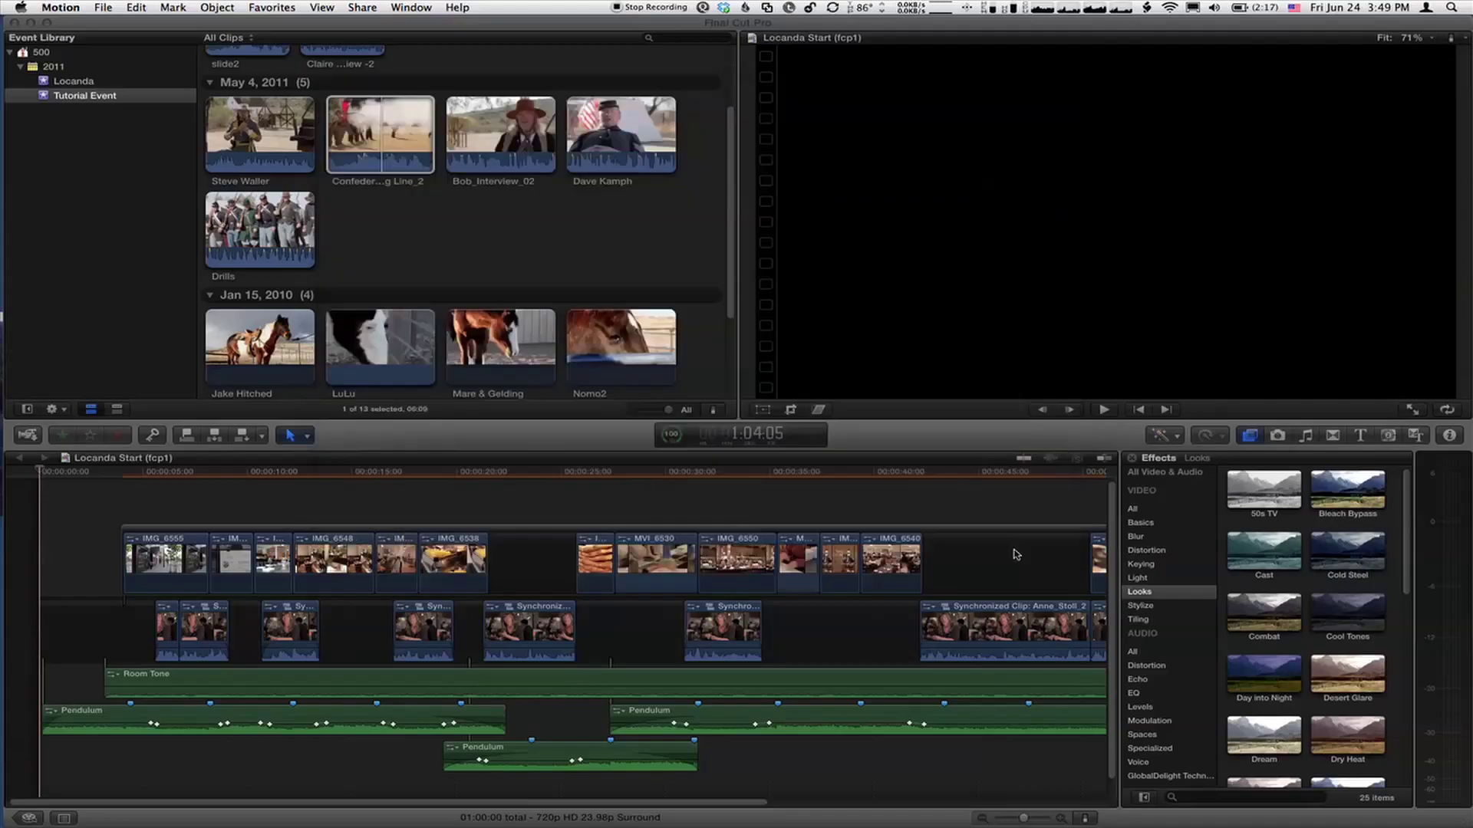
key("F7")
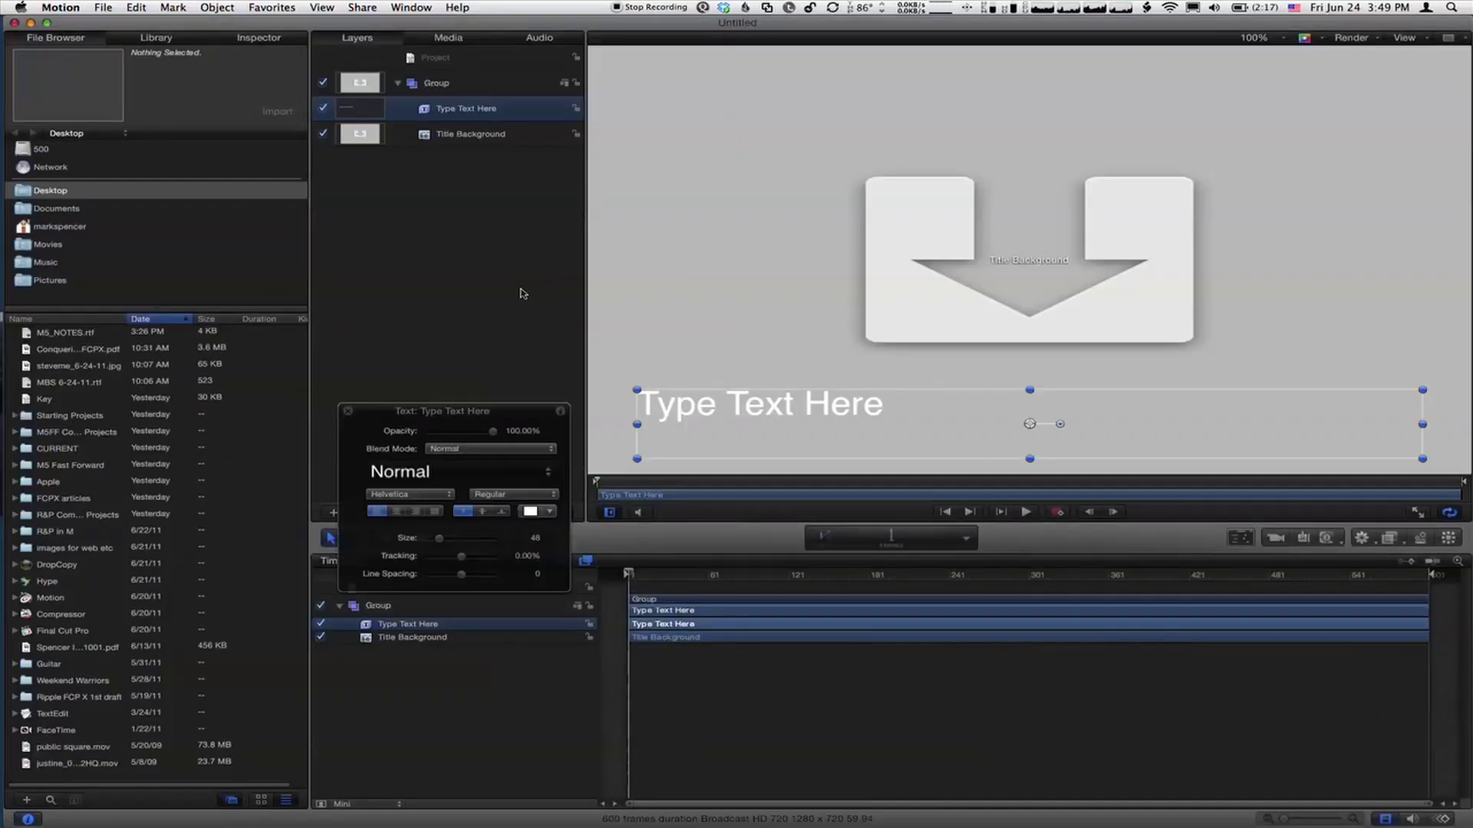
key("shift+z")
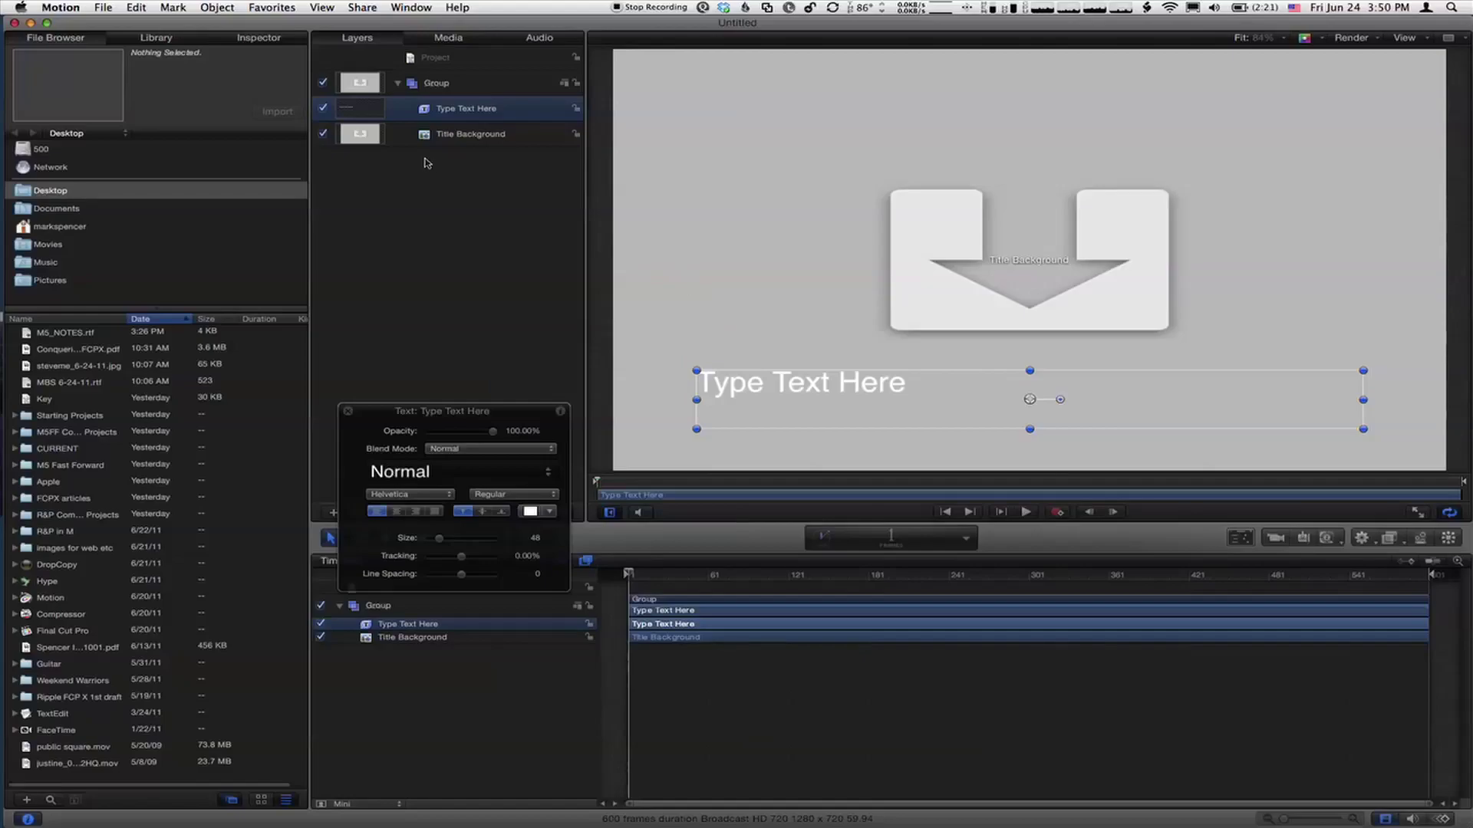
left_click(323, 134)
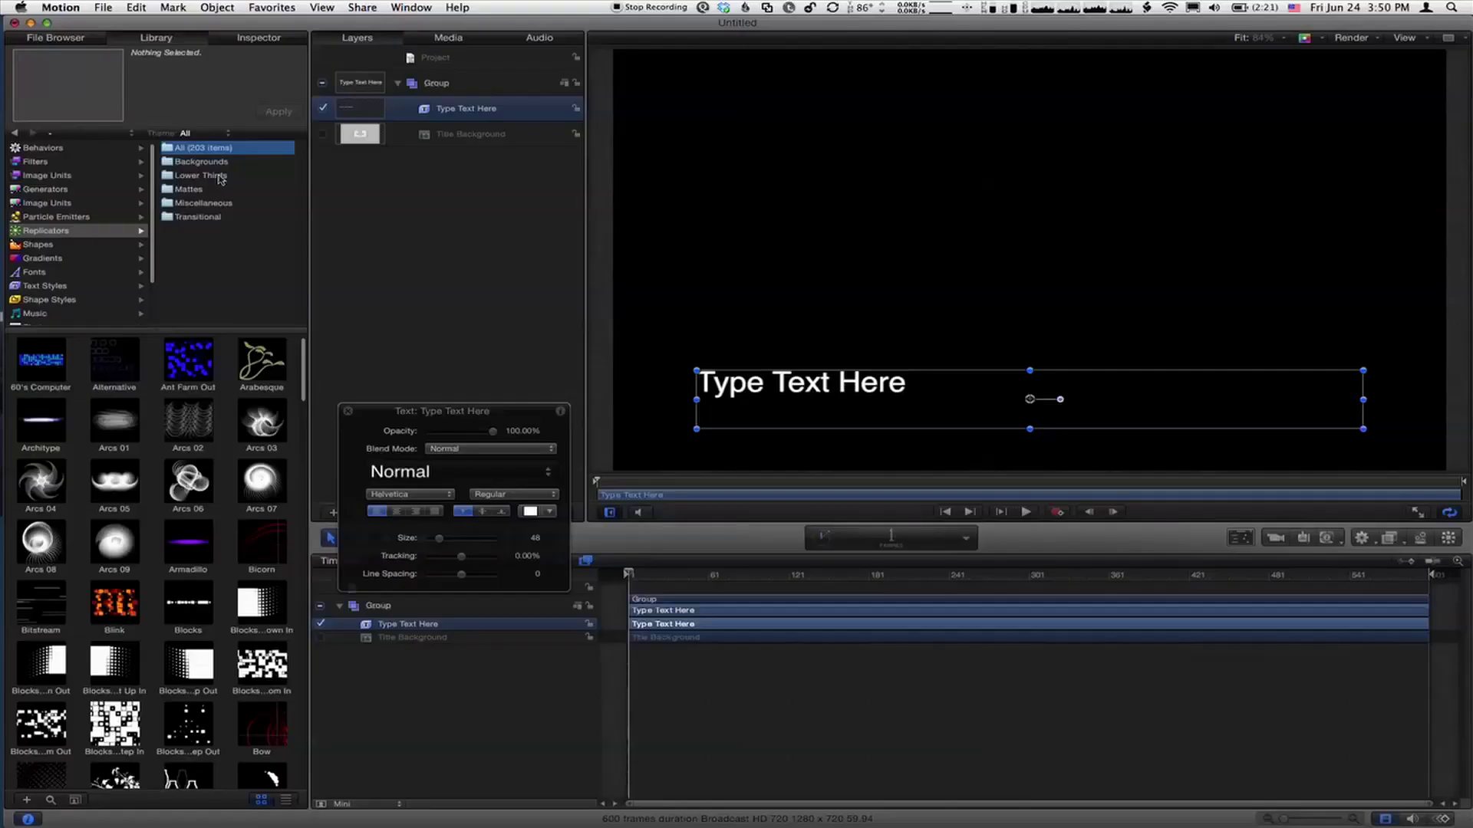
Step: Filter the Library to Lower Thirds replicators and preview Lower Lounge, then Sonic
left_click(218, 178)
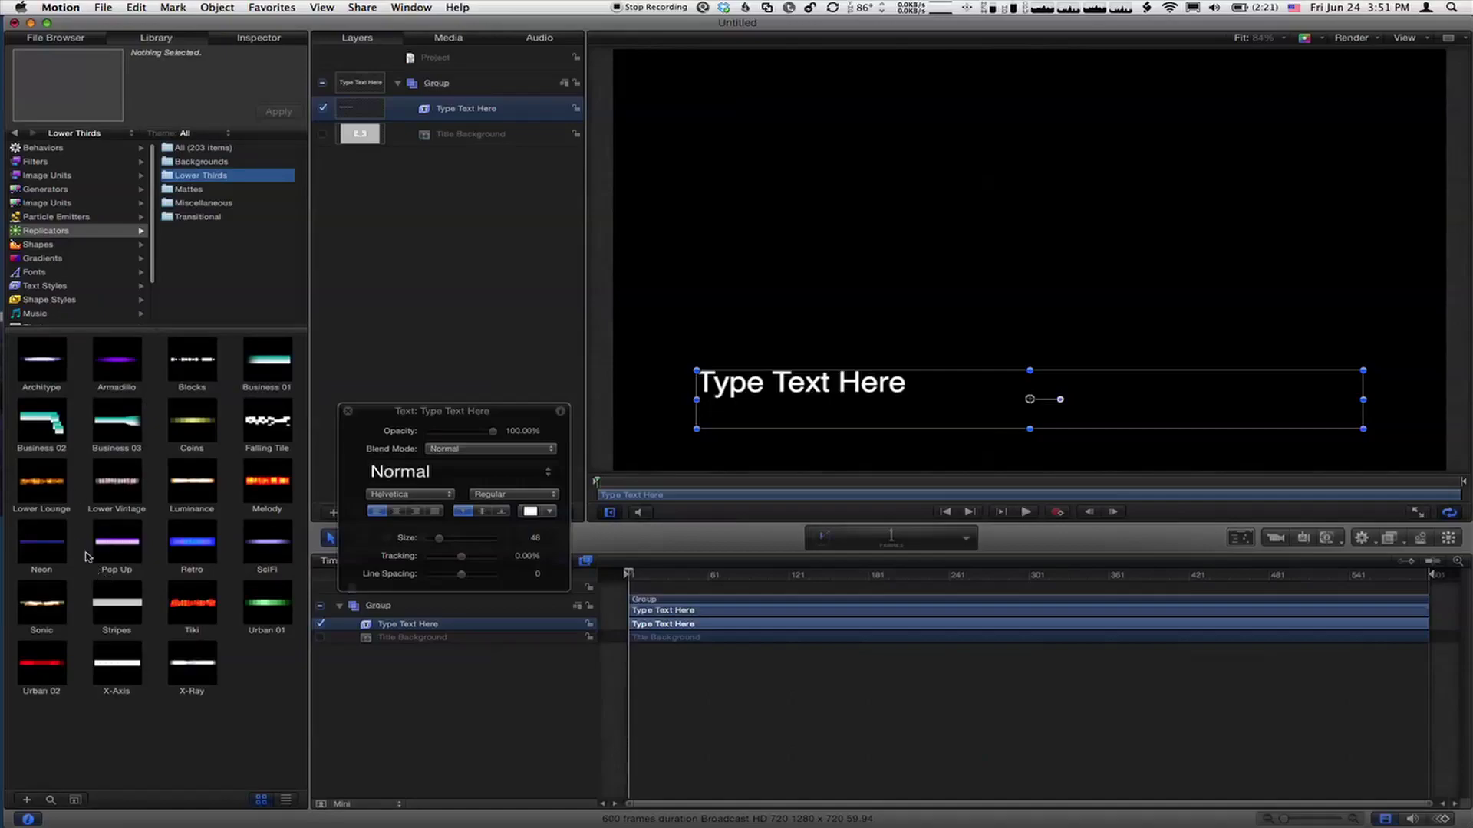
left_click(48, 487)
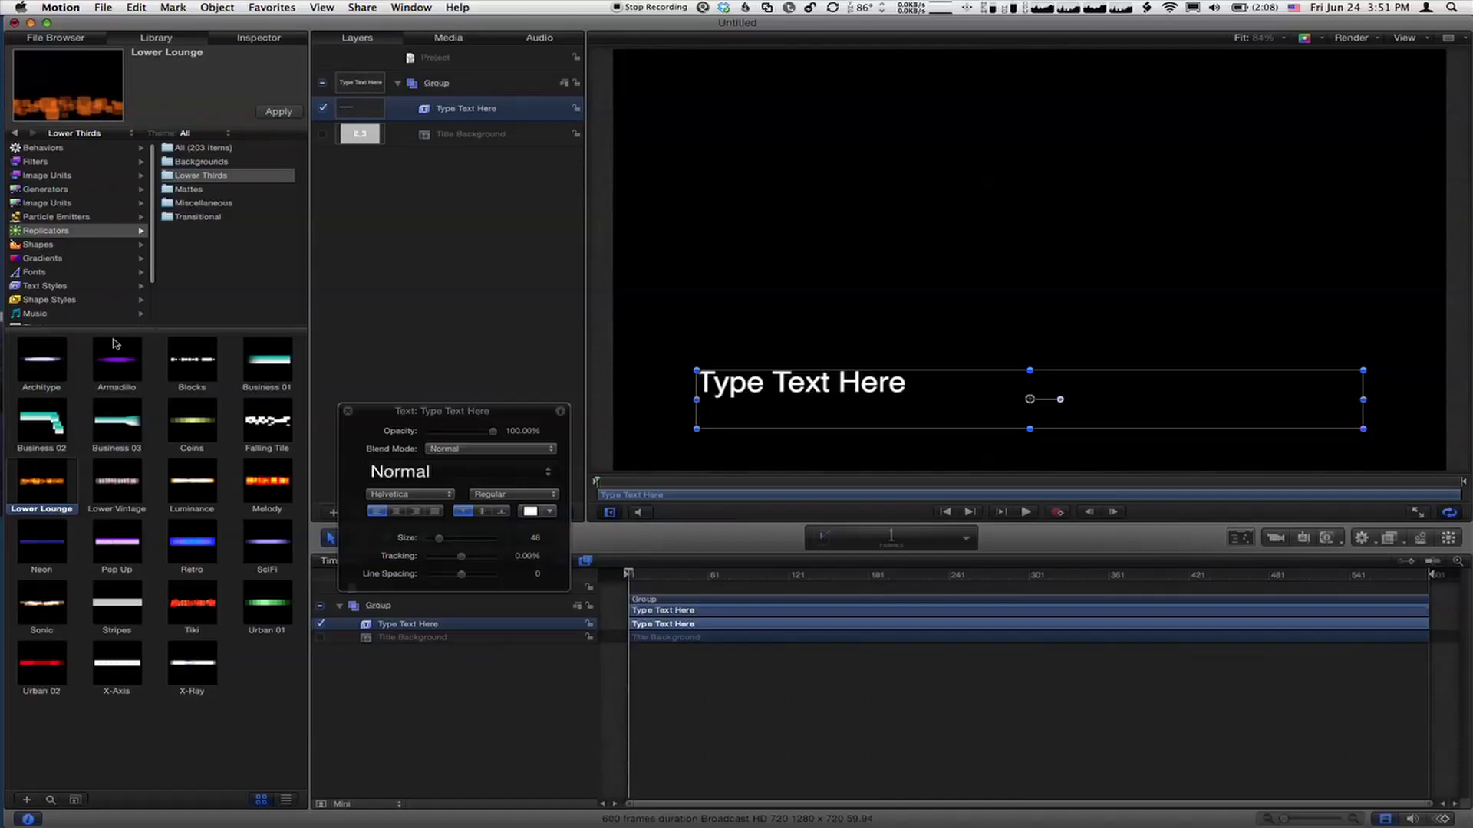
left_click(44, 614)
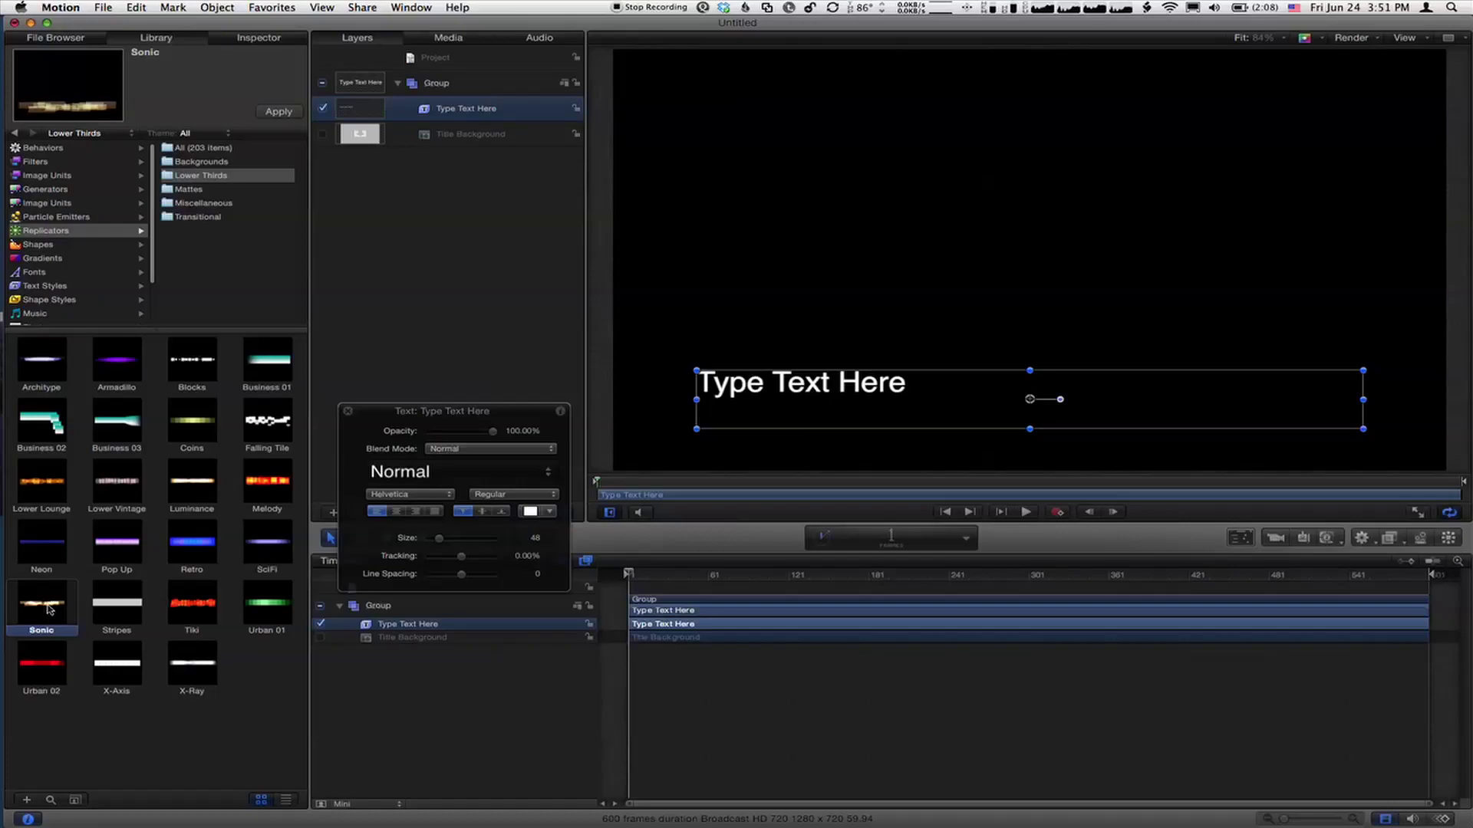
Step: Apply the Sonic replicator, send it behind Type Text Here, and drag it down under the text
left_click(278, 112)
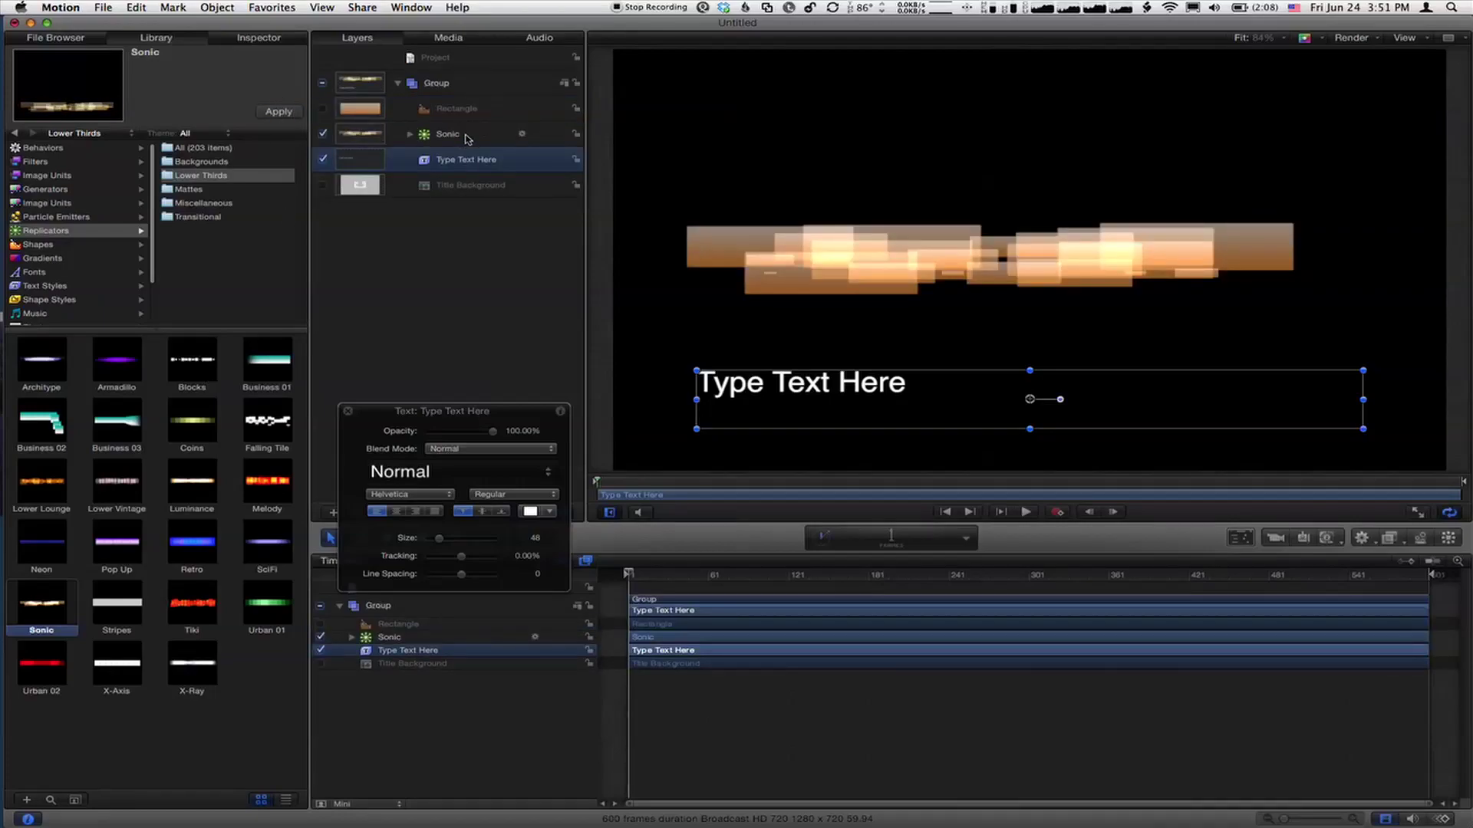
left_click(467, 136)
key("super+bracketleft")
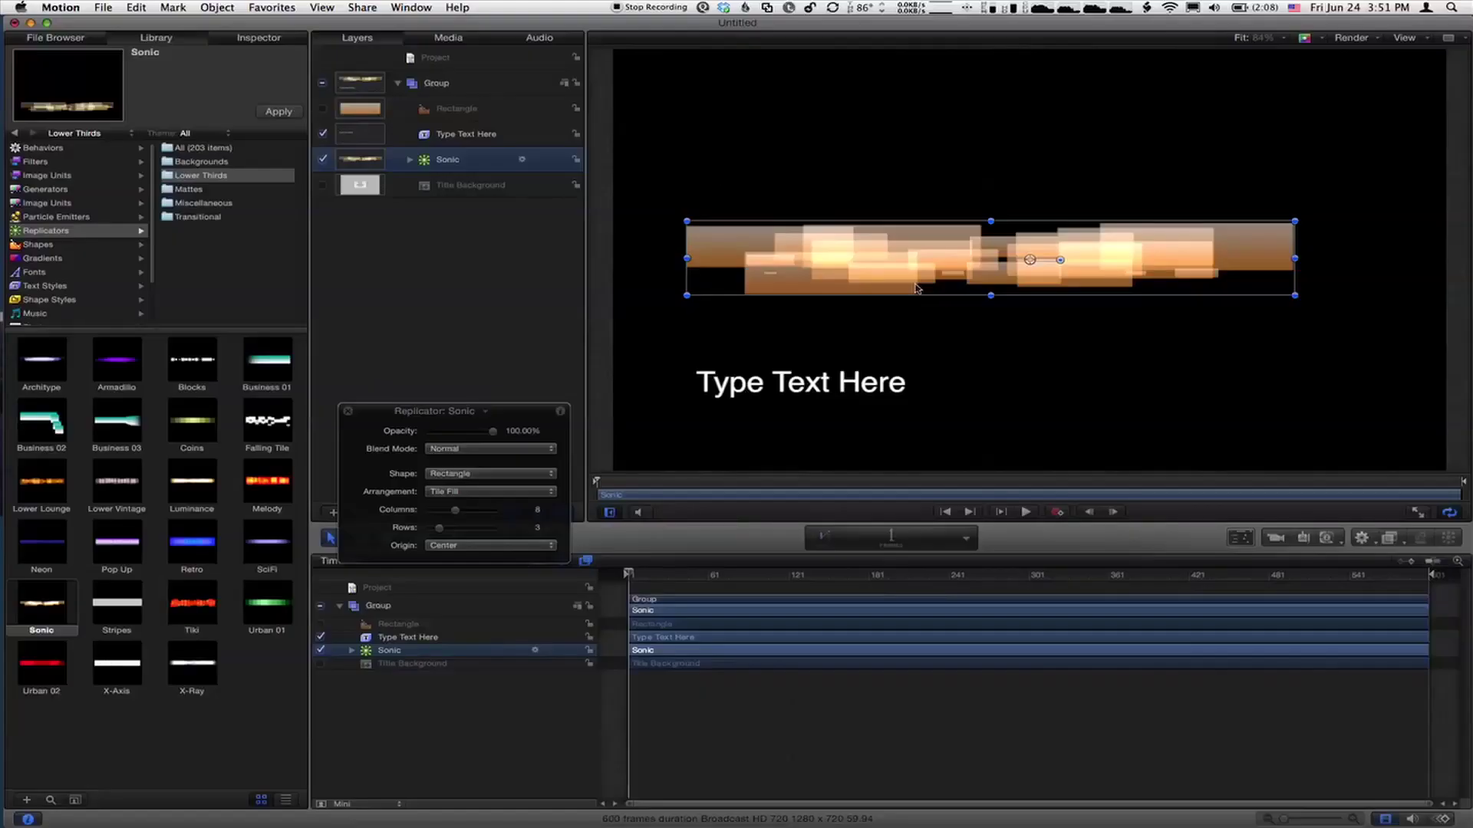
left_click_drag(1030, 260, 1003, 389)
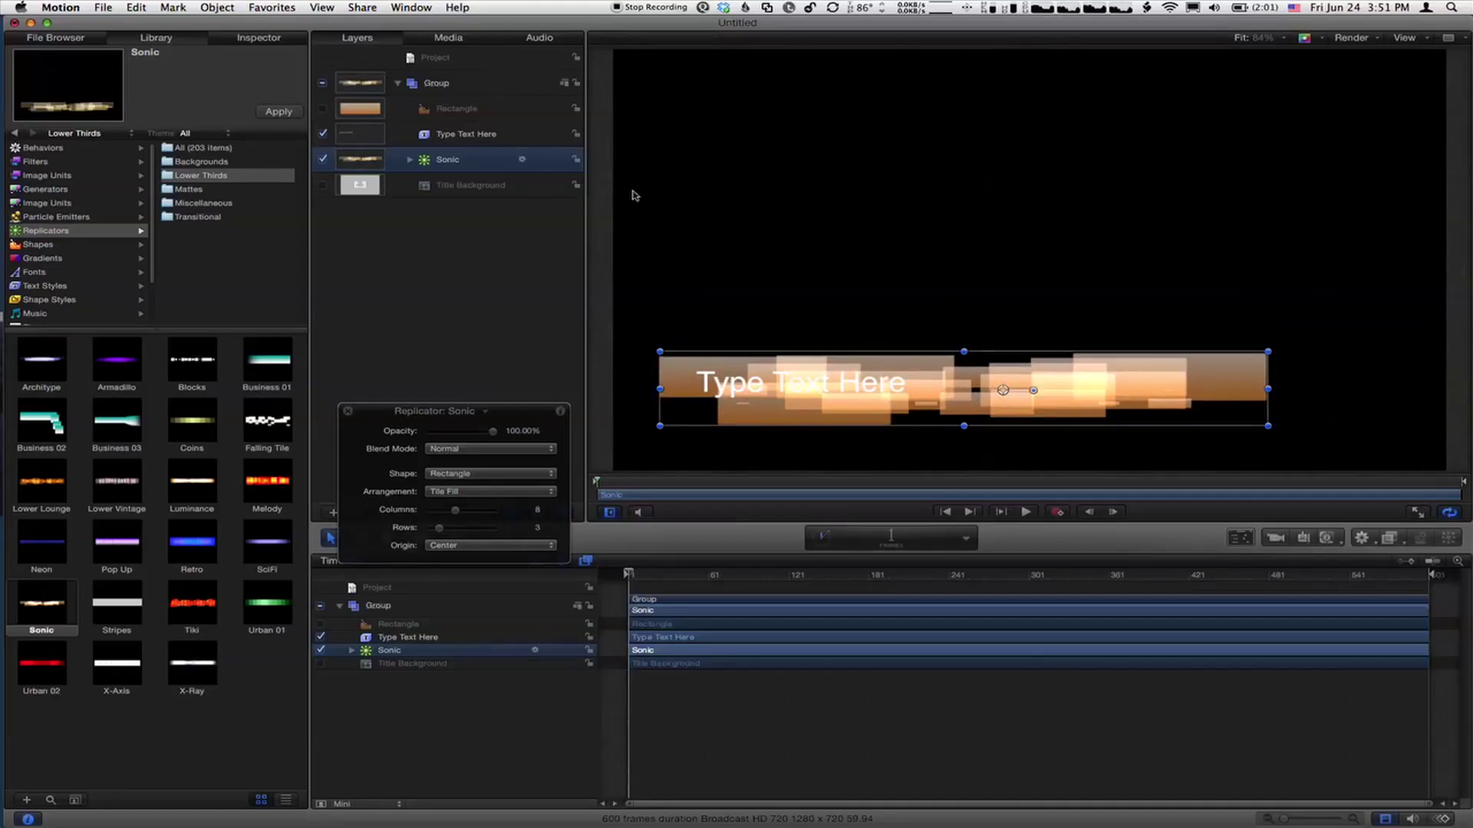
left_click(467, 137)
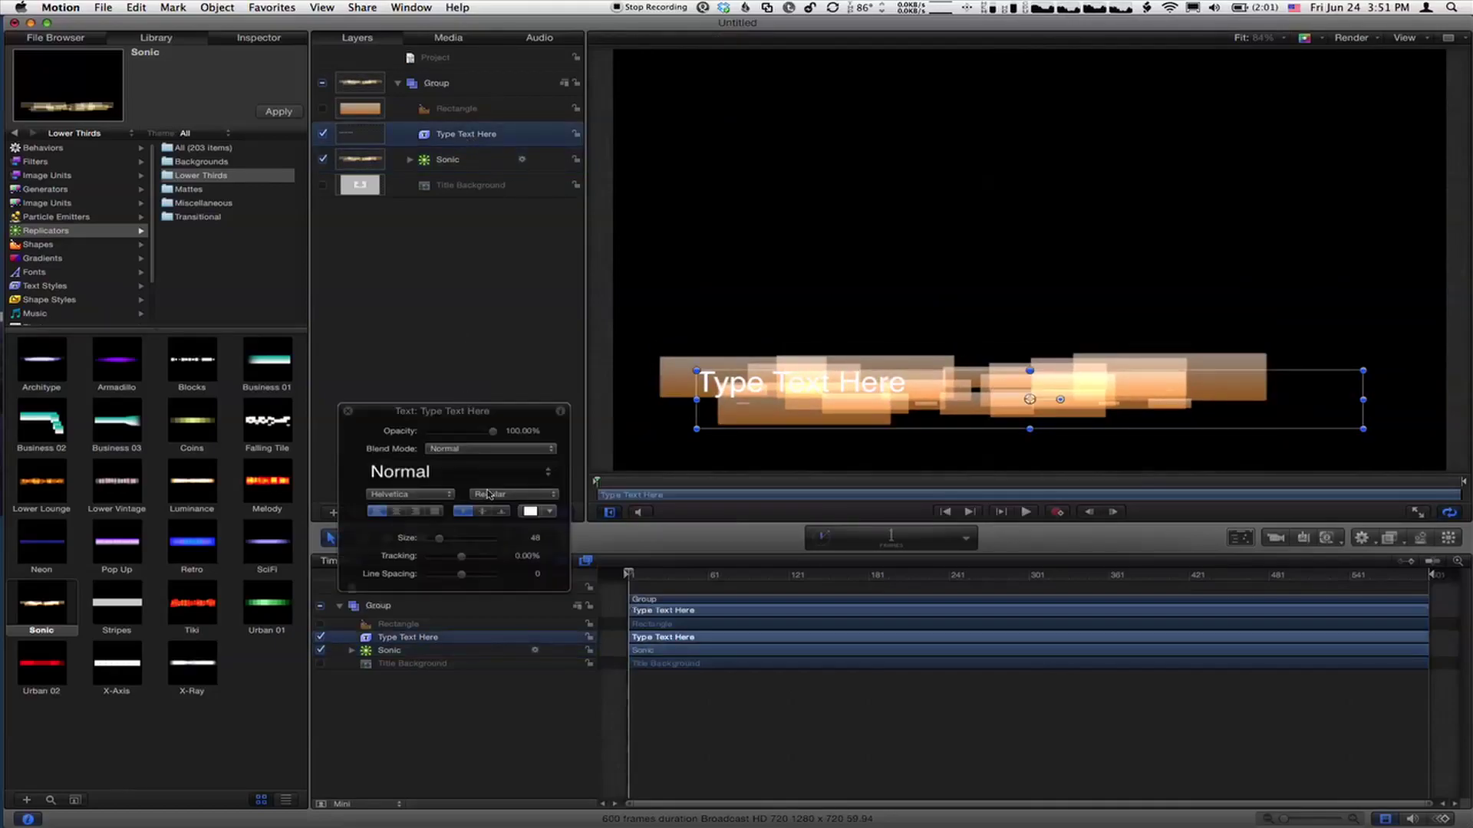
left_click(550, 516)
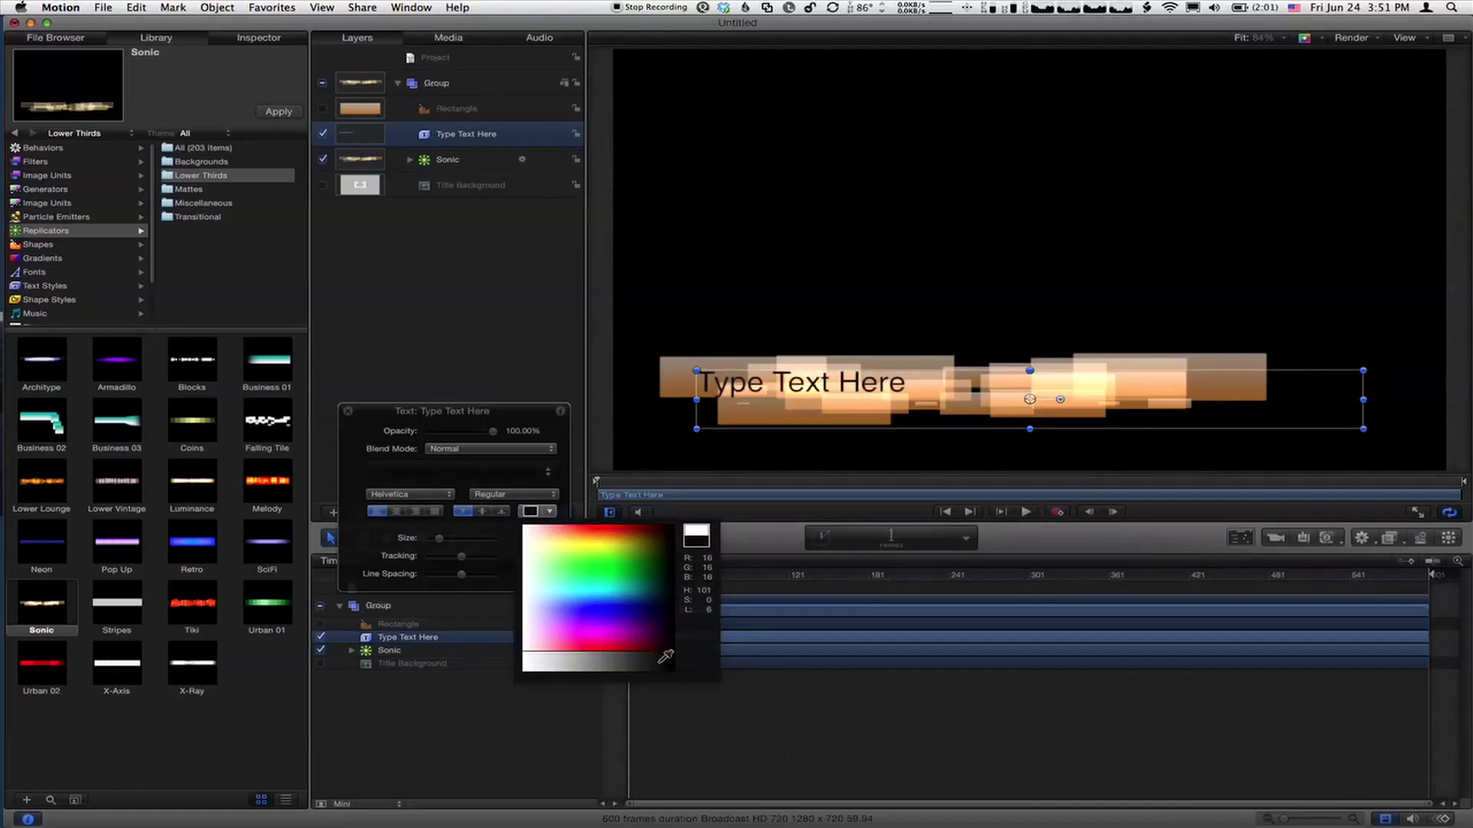
Step: Set the Type Text Here text colour to dark grey
left_click(659, 661)
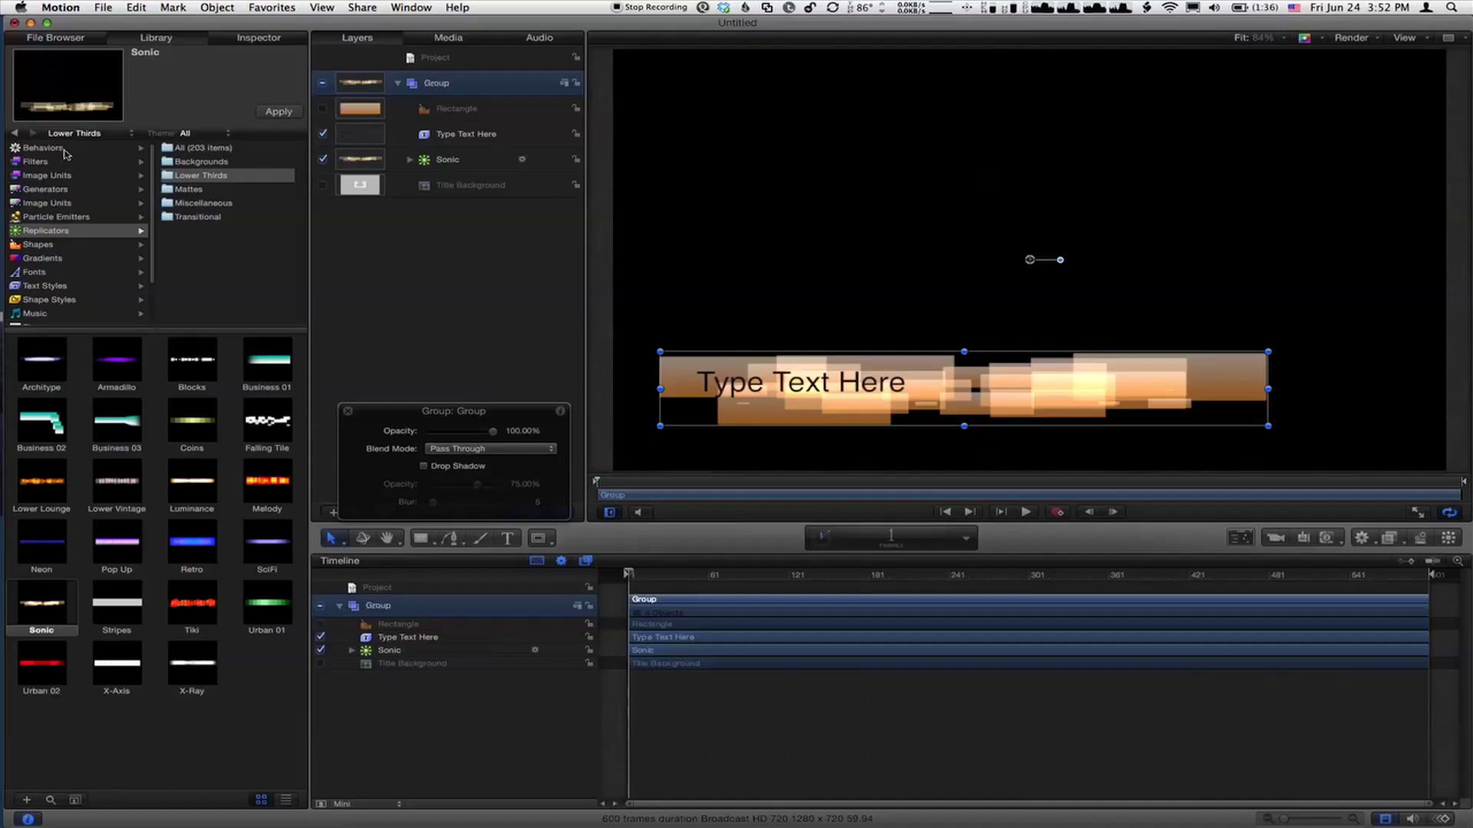
left_click(65, 149)
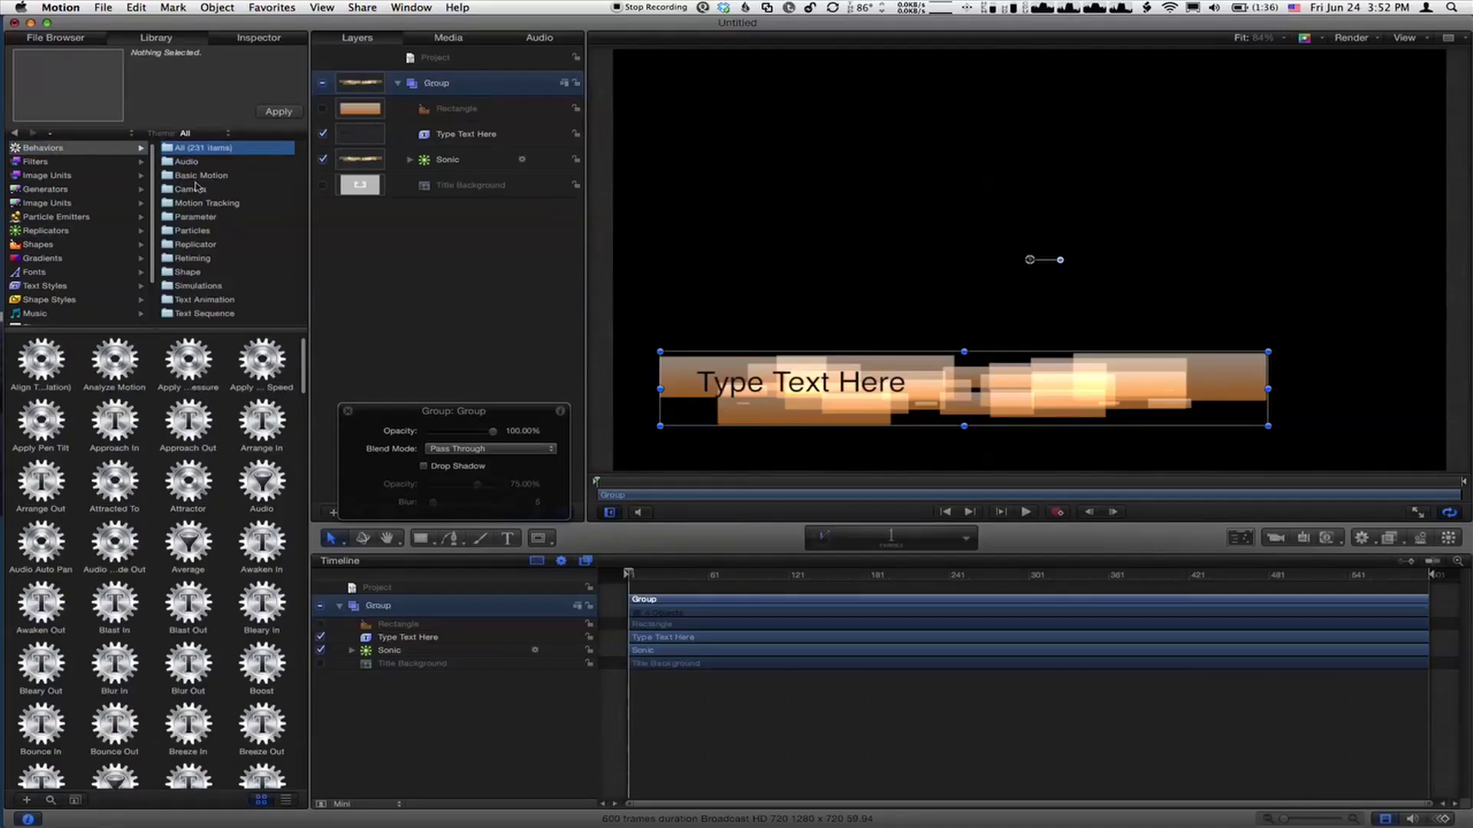
Step: Apply the Basic Motion Fade In/Fade Out behaviour to the Group and play back the 20-frame fades
left_click(198, 176)
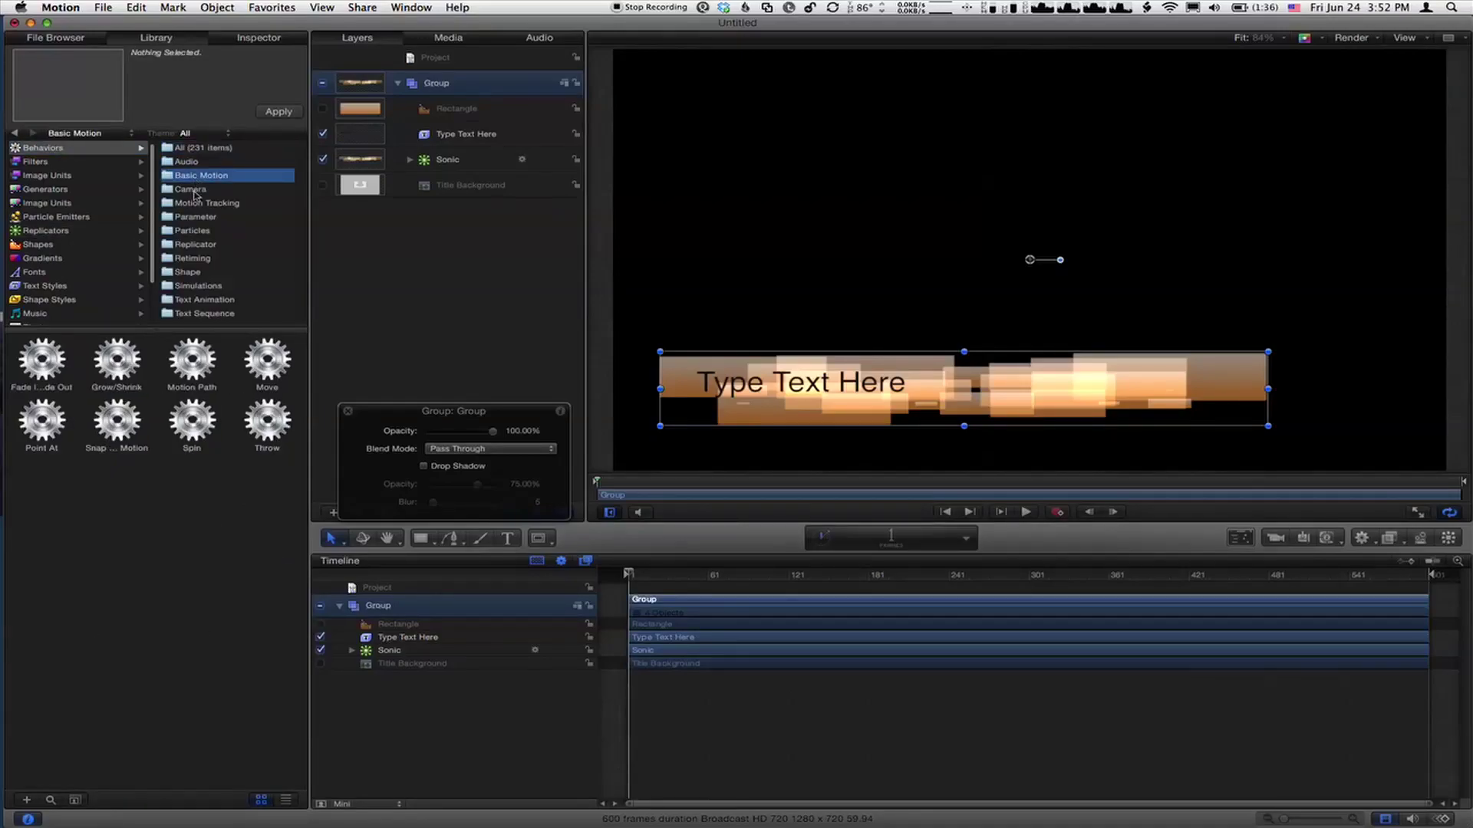
left_click(41, 365)
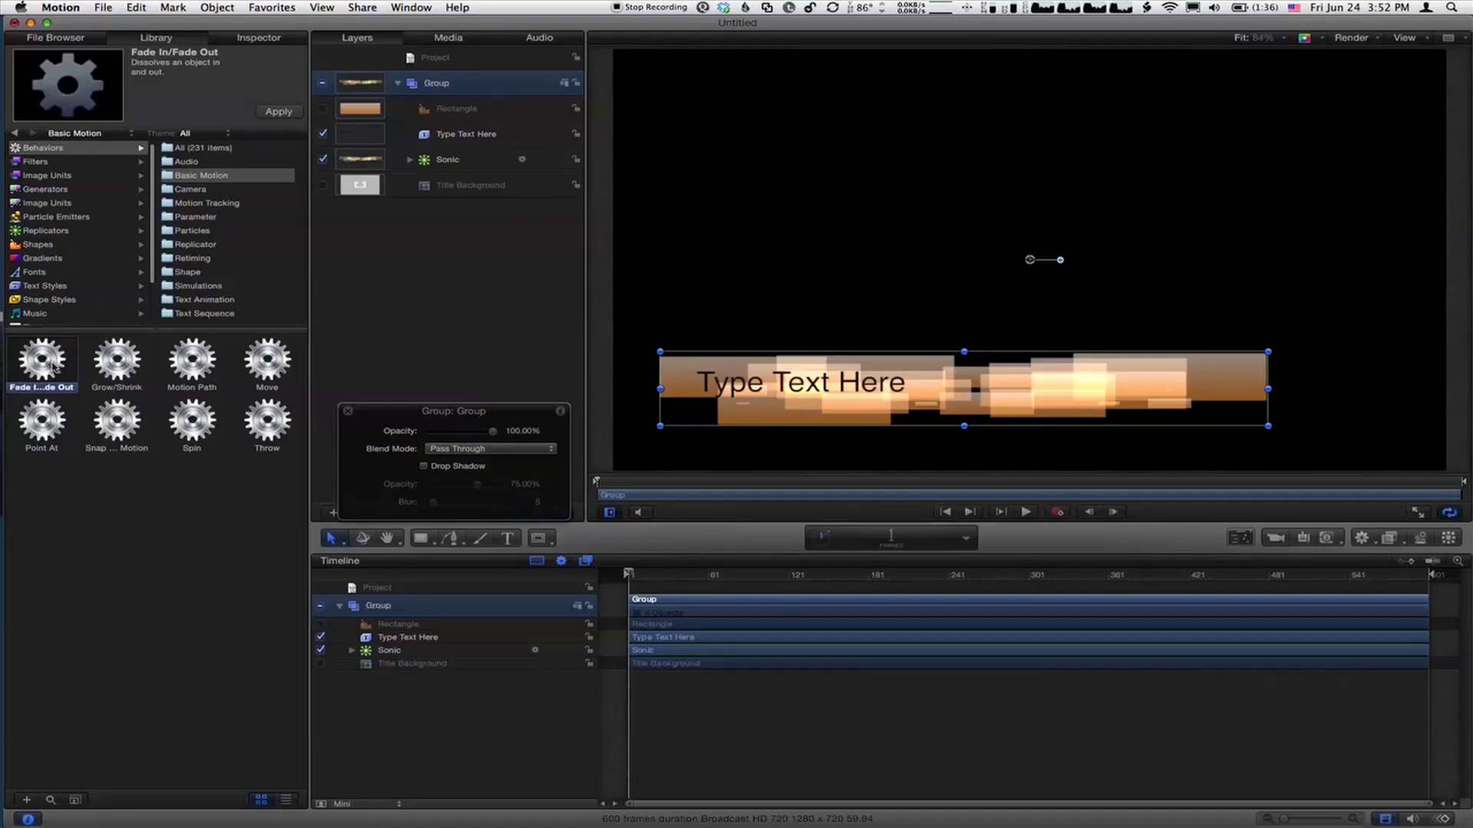
left_click_drag(51, 366, 475, 86)
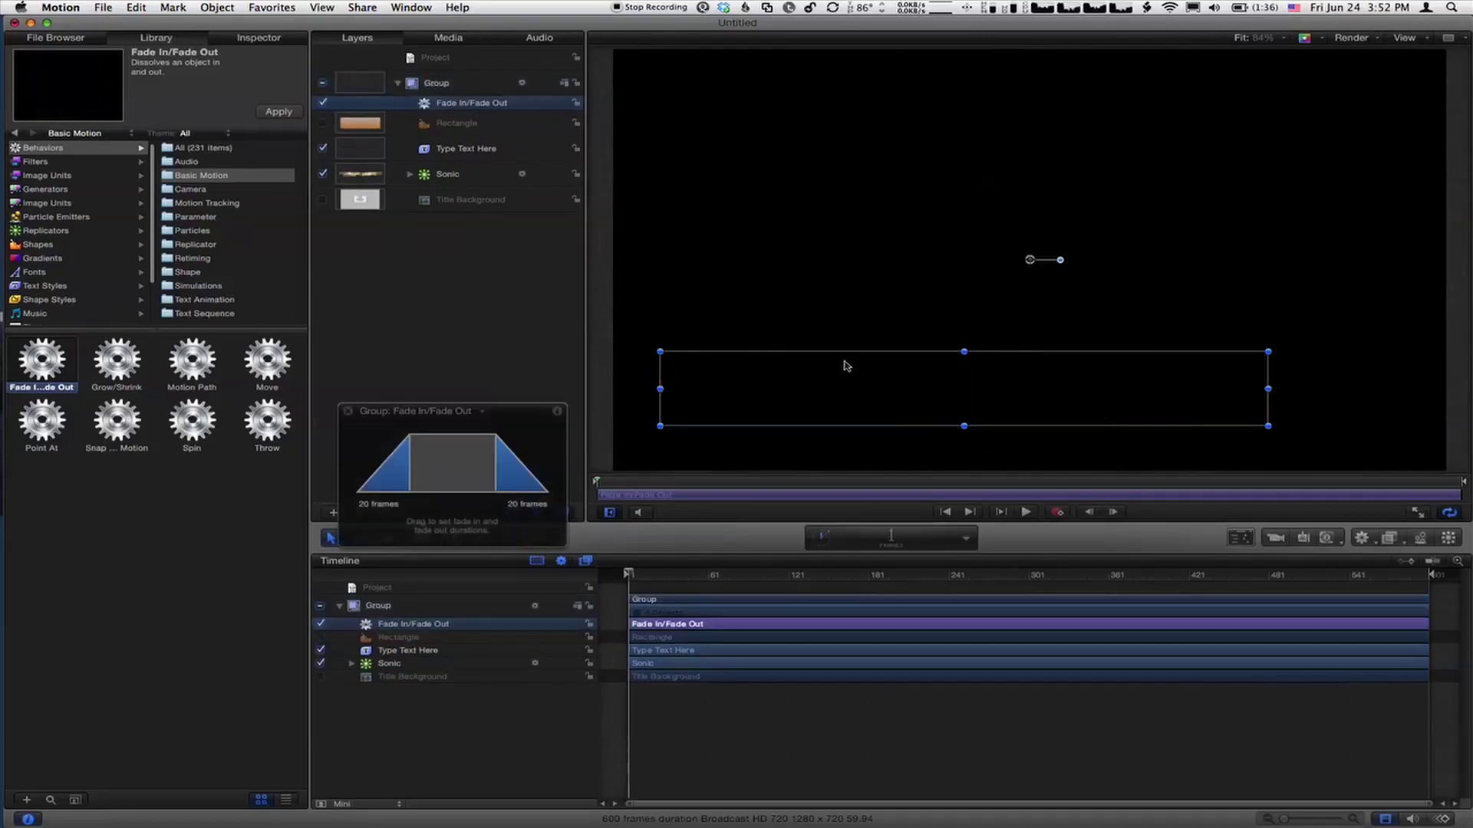
left_click(1026, 512)
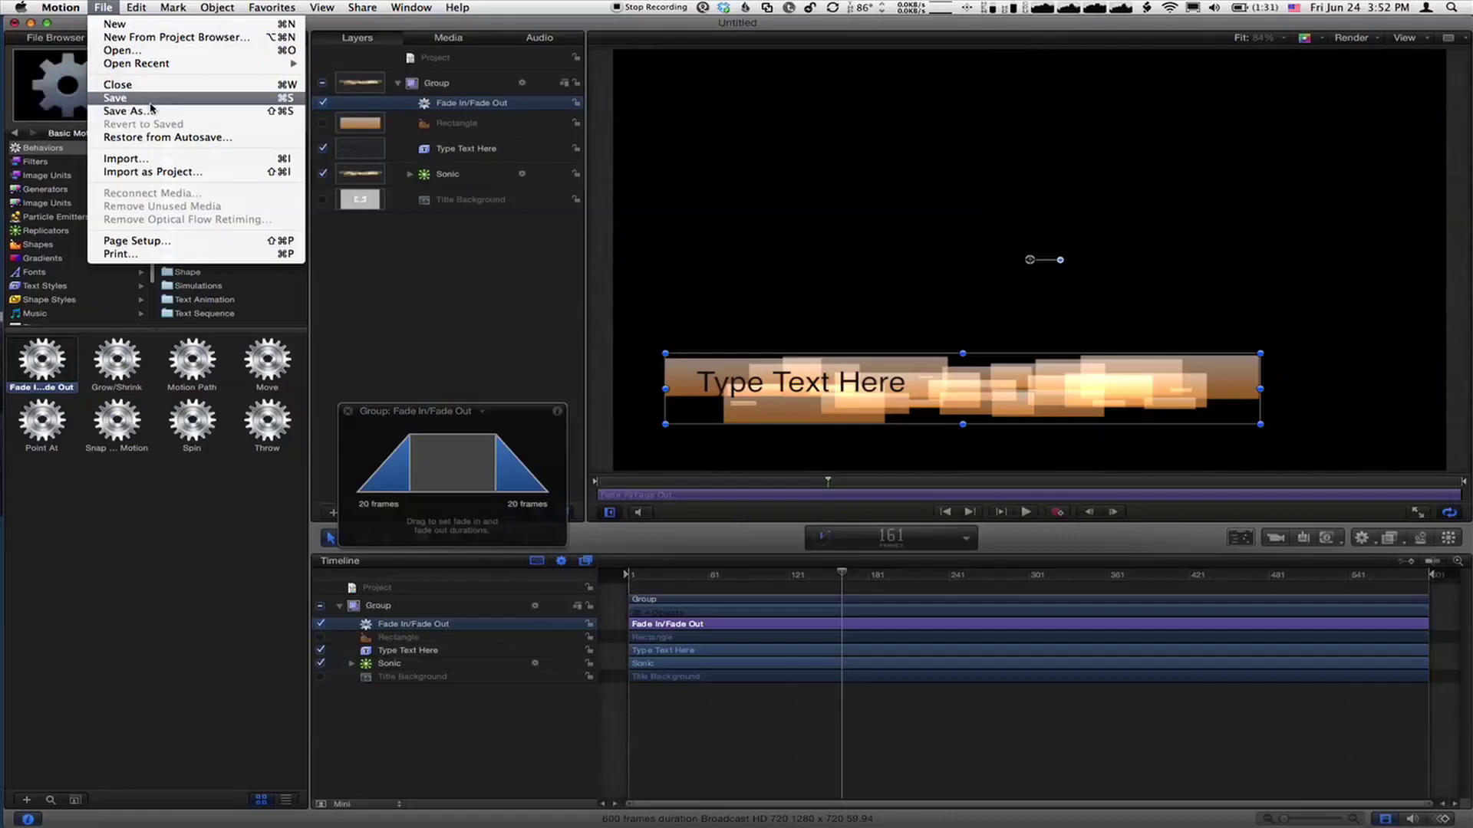
Step: Begin publishing the project as a title template named 'Simple Sonic'
left_click(151, 99)
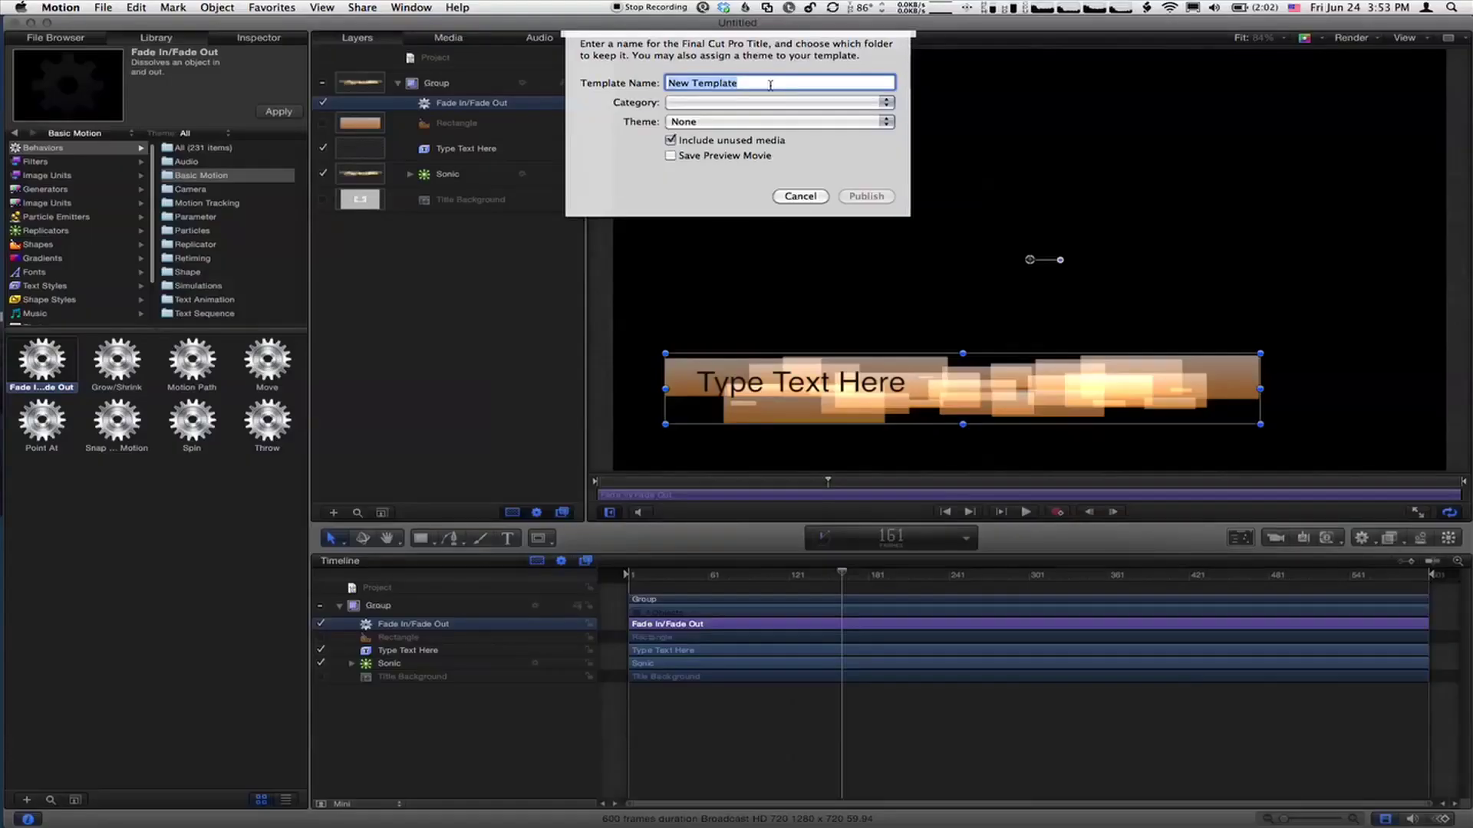
type("Simple Sonic")
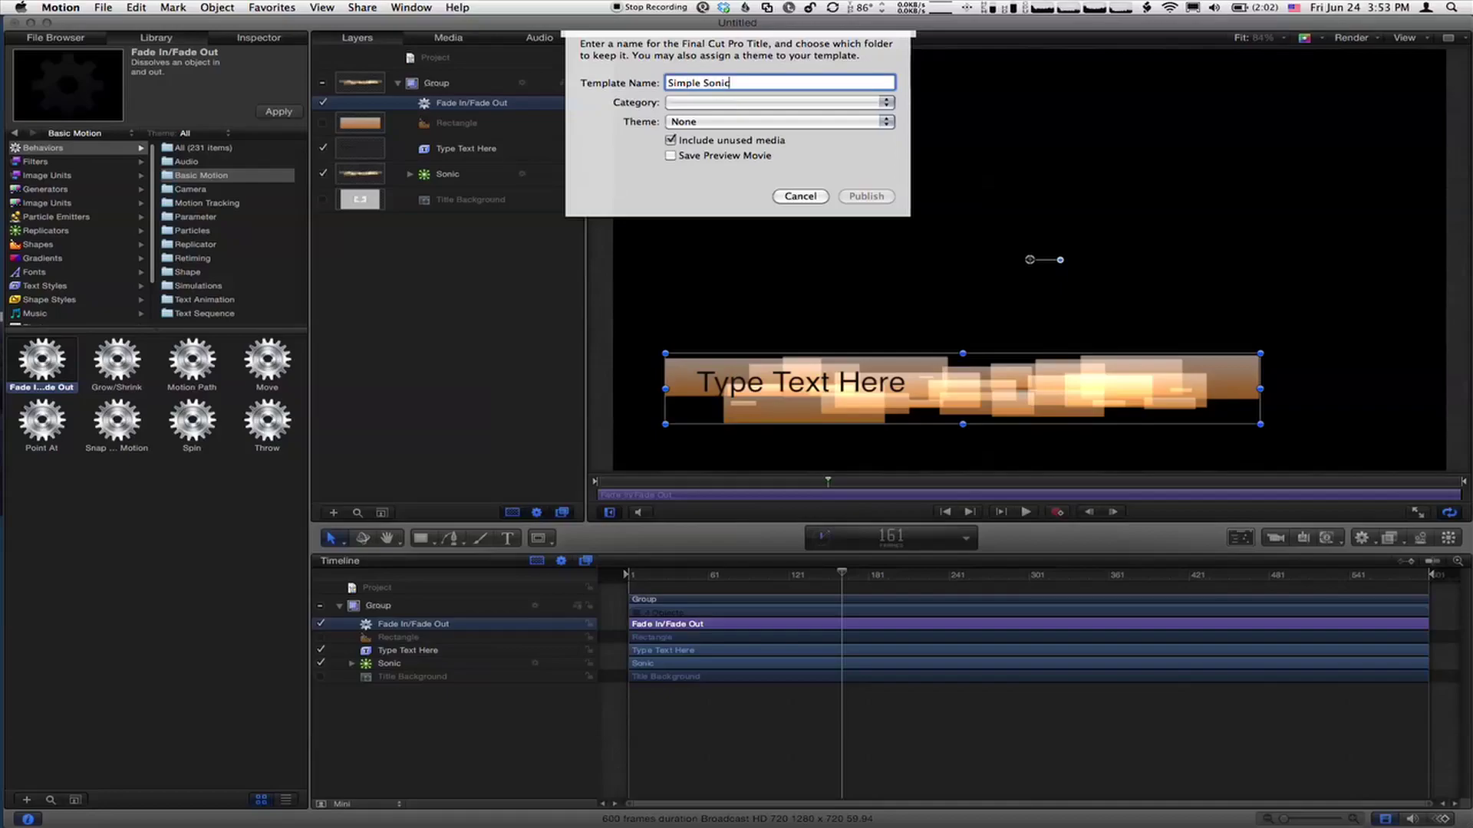
Step: Create a new template category 'MacBreak Lower Thirds' and assign it to Simple Sonic
left_click(800, 106)
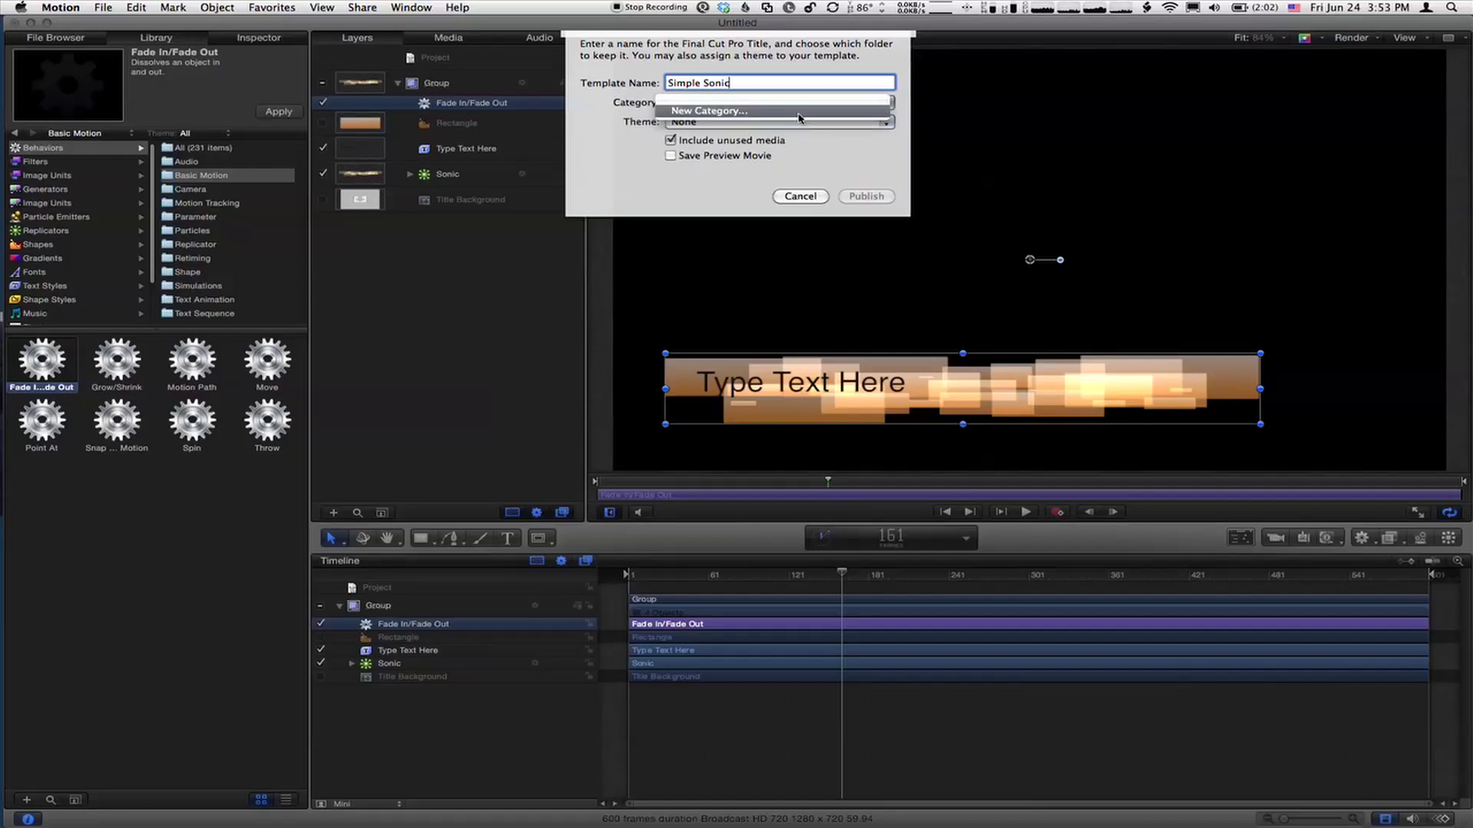
left_click(798, 113)
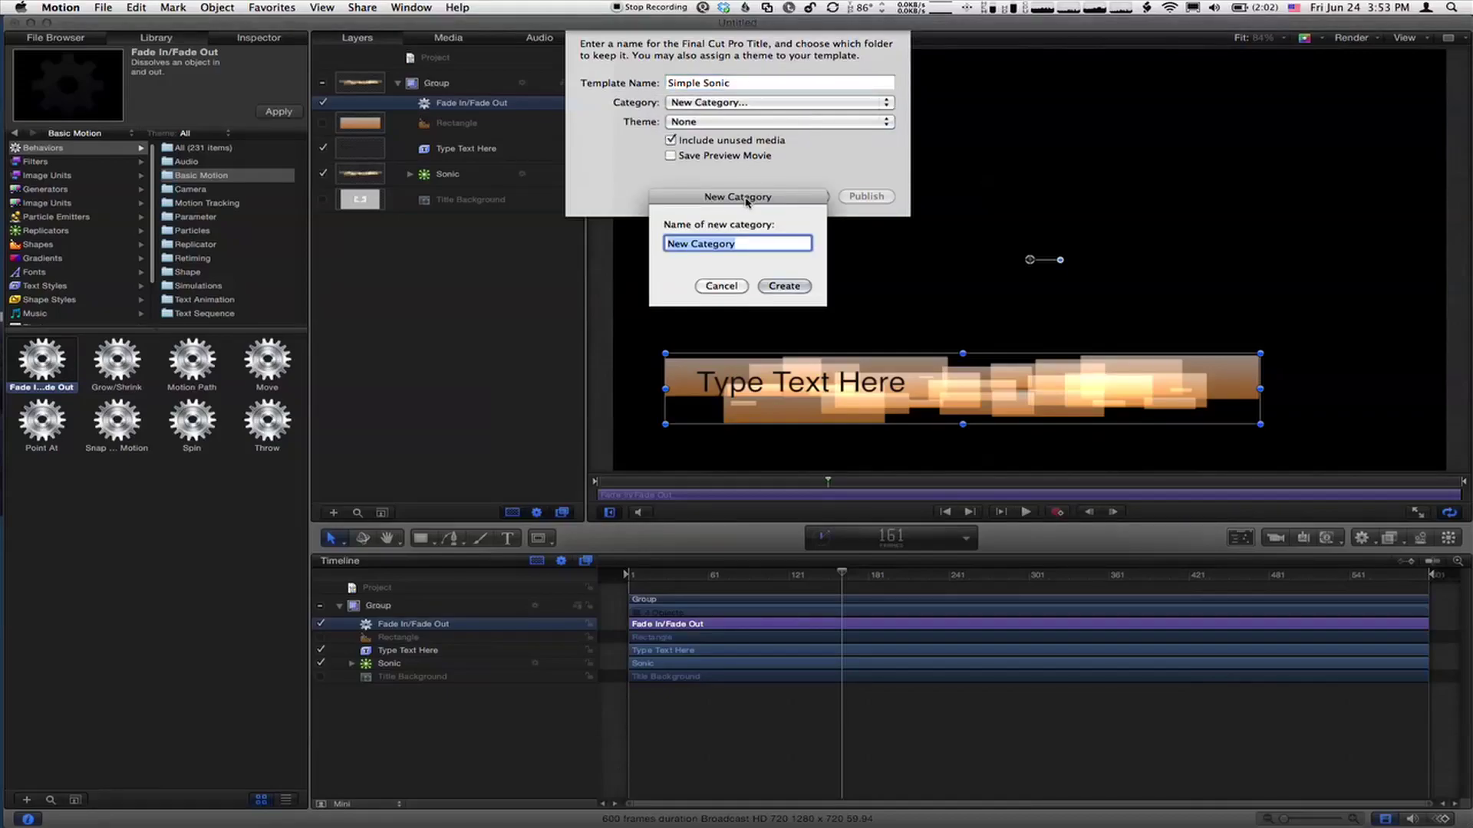
type("Mac")
type("Brea")
type("k LT")
type("wer Thirds")
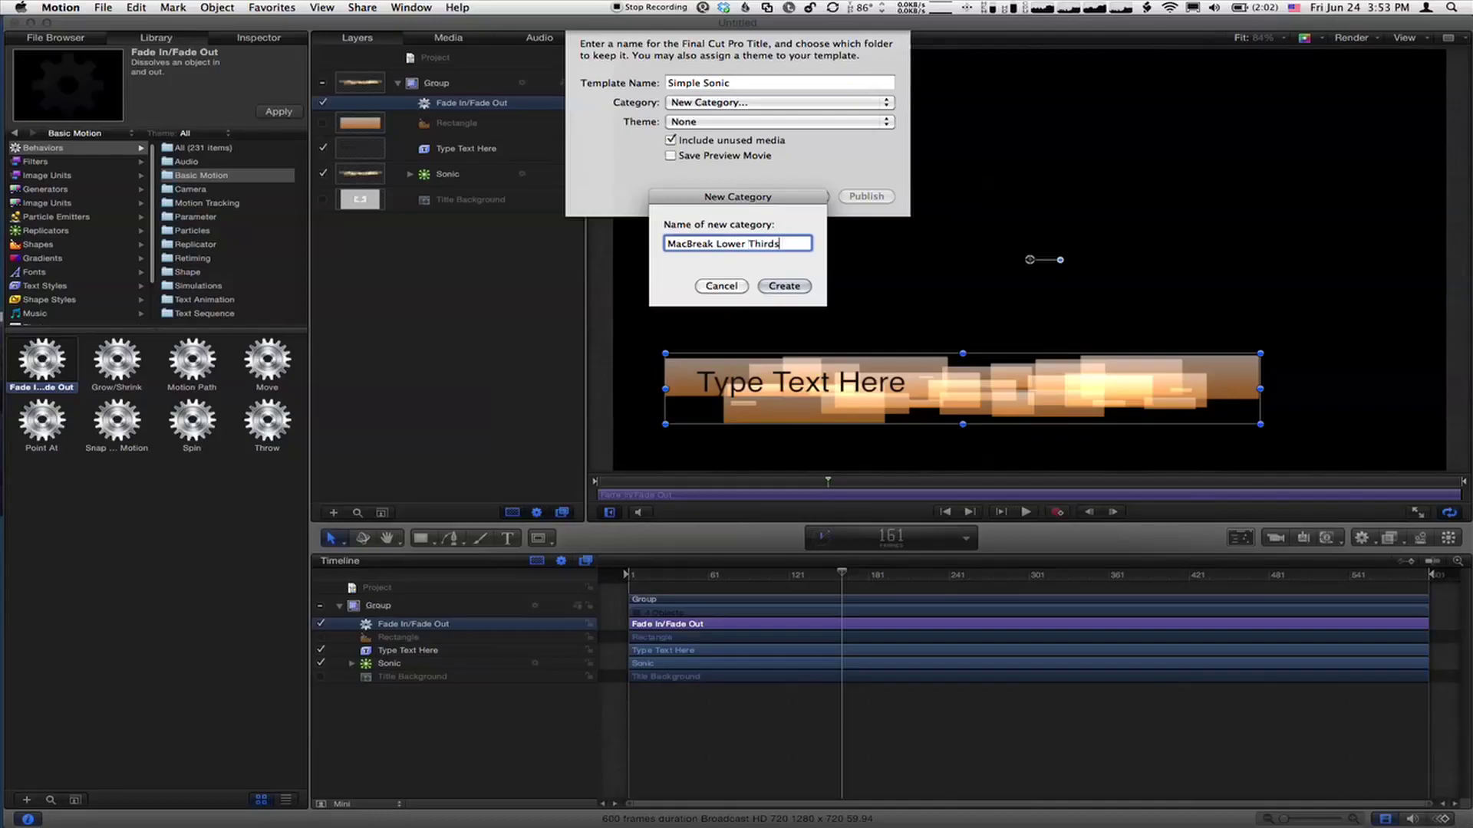
left_click(784, 286)
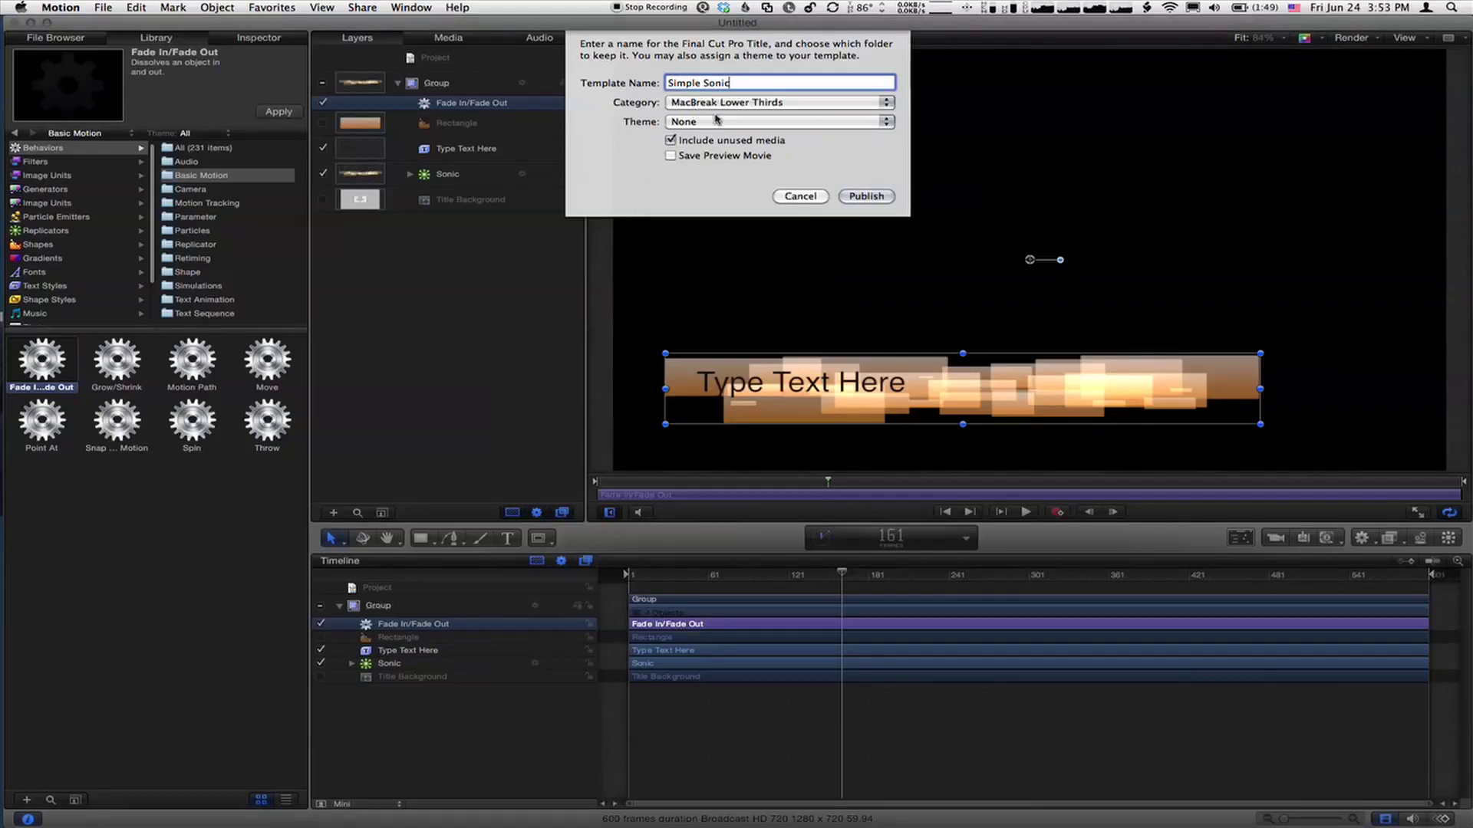
Step: Keep the theme at None and publish the Simple Sonic template
left_click(757, 123)
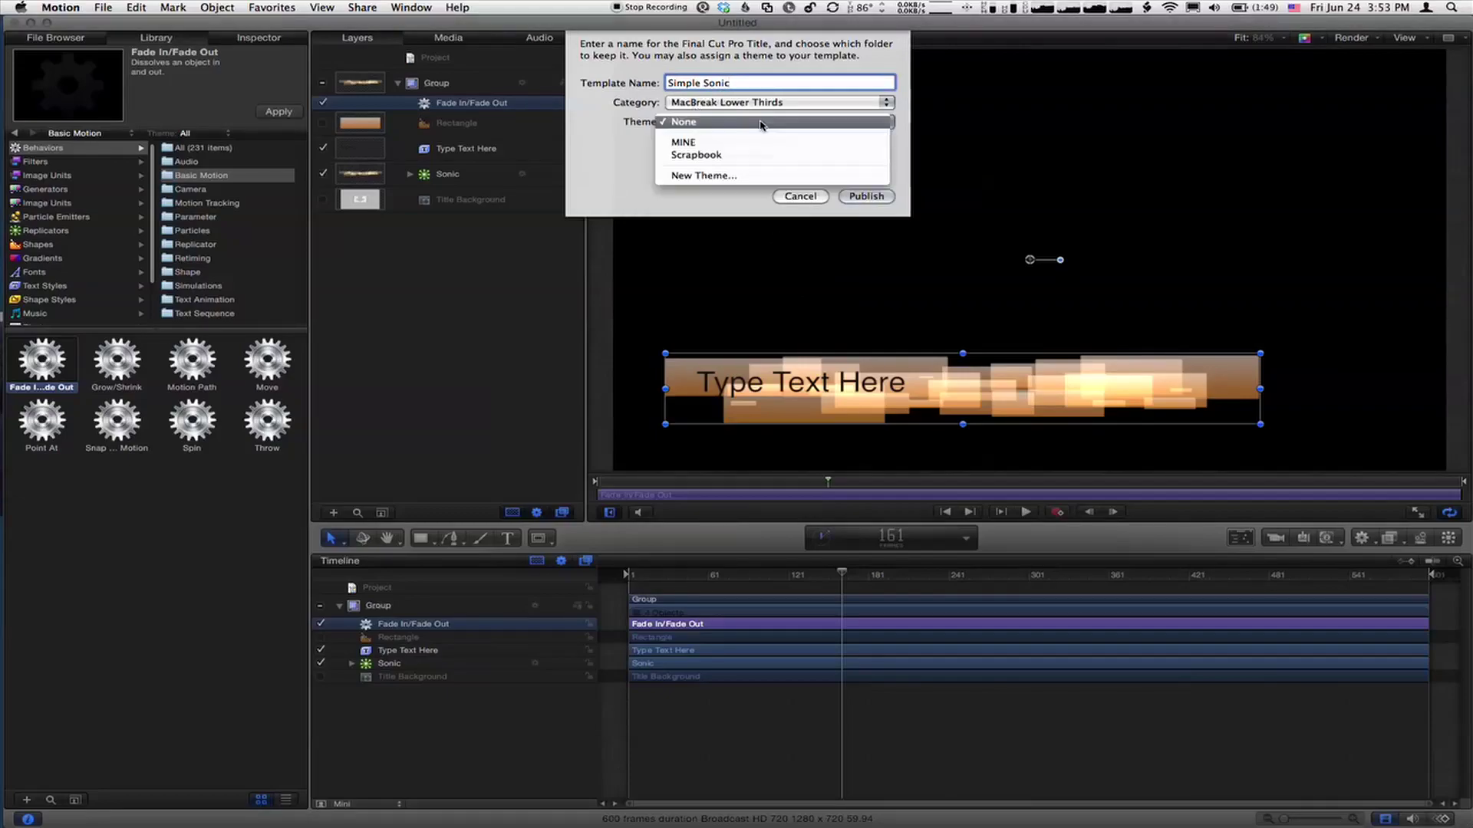
left_click(606, 121)
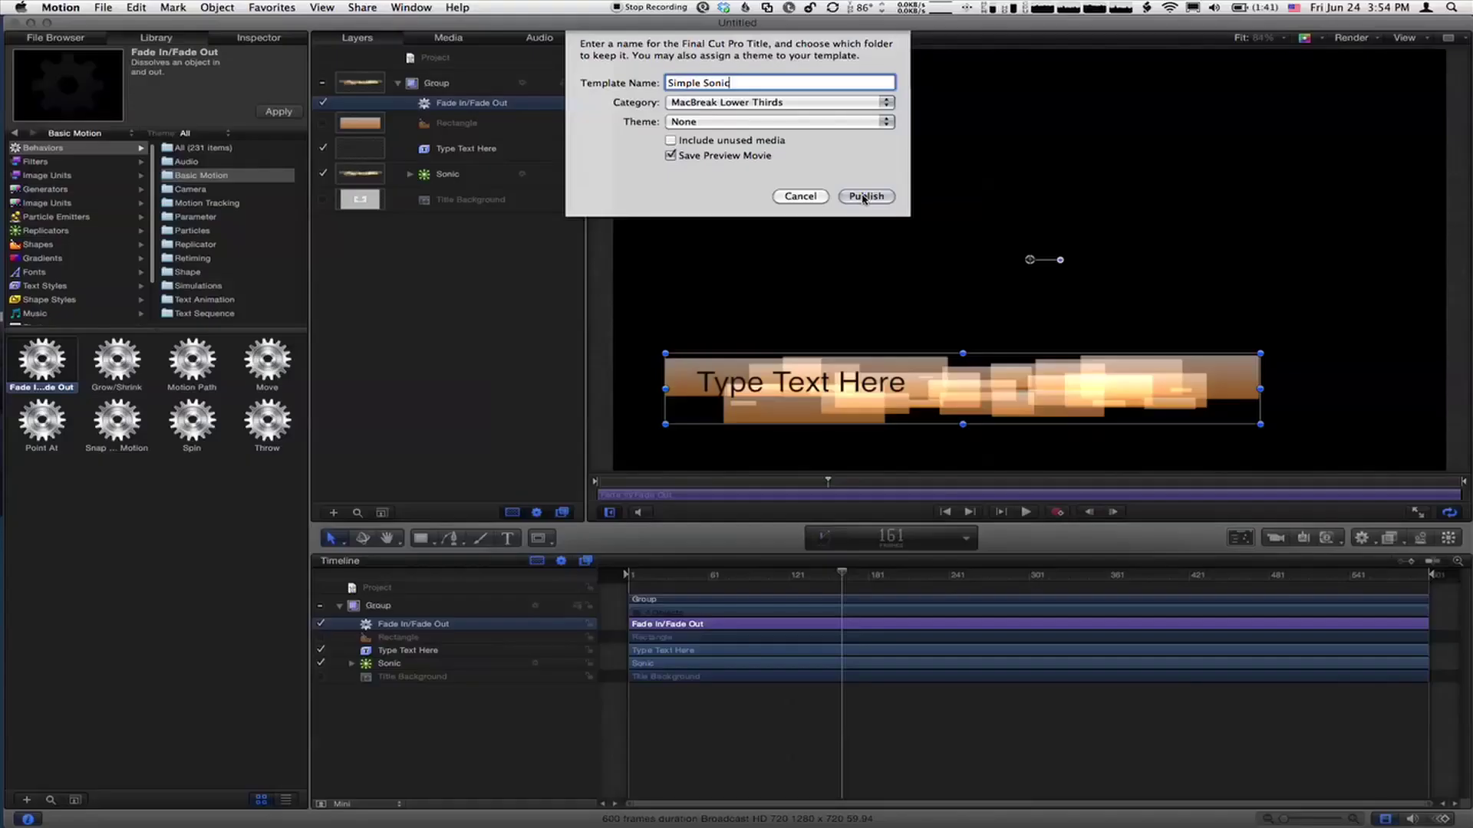
left_click(863, 196)
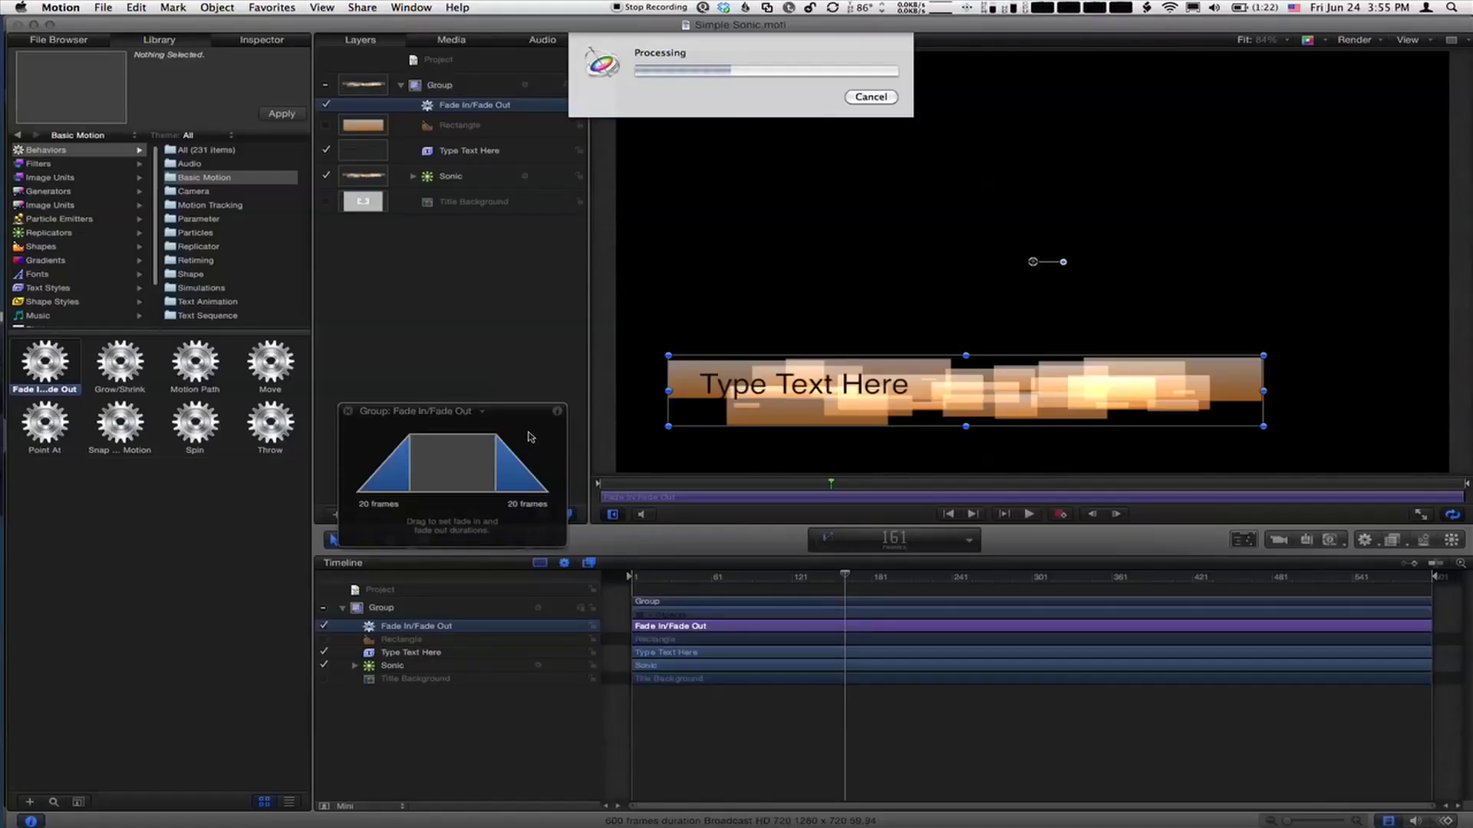
Step: Move the Fade In/Fade Out HUD aside and cancel the processing dialog
left_click_drag(530, 418, 513, 331)
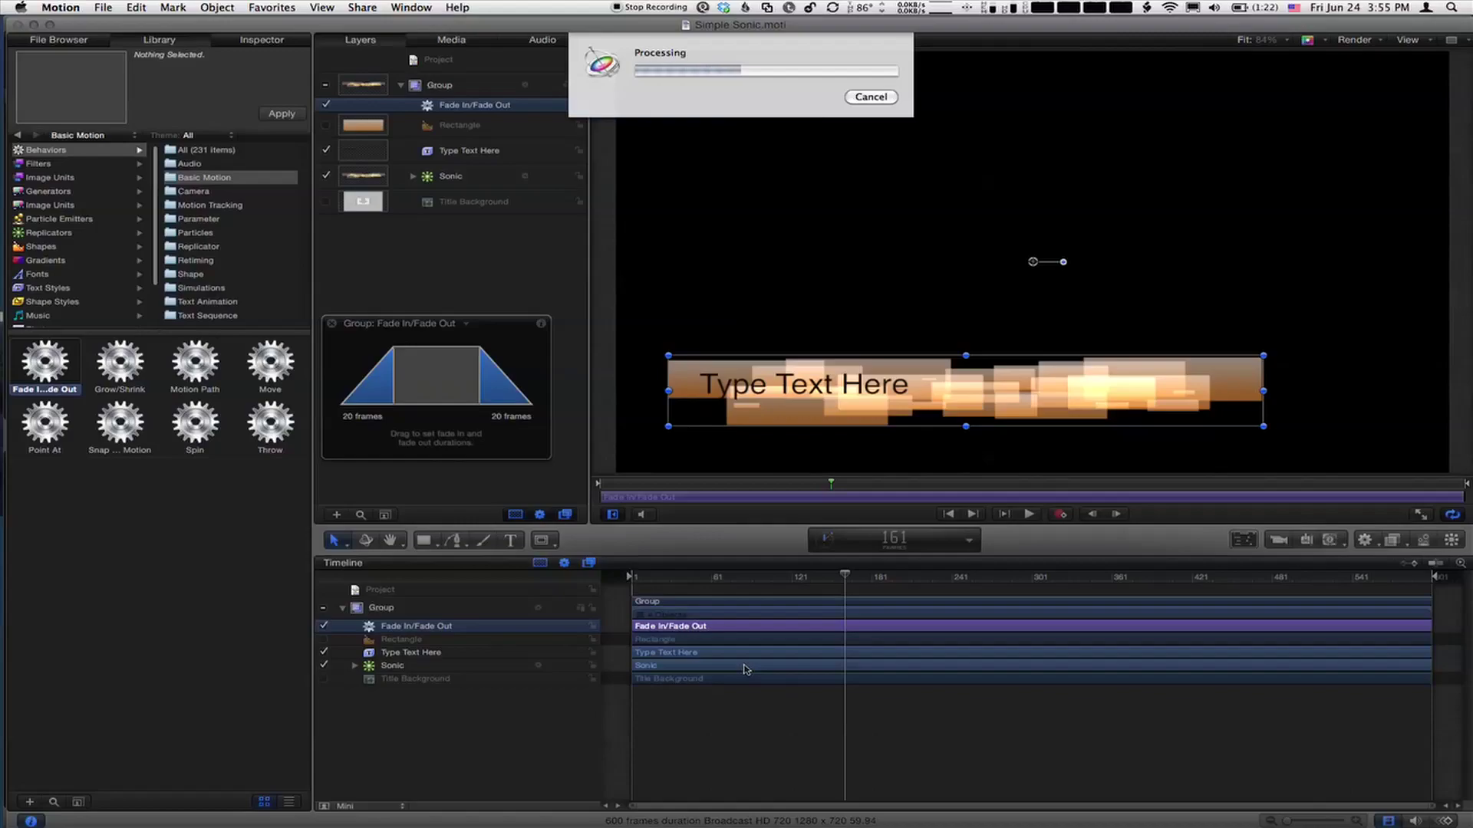
left_click(872, 97)
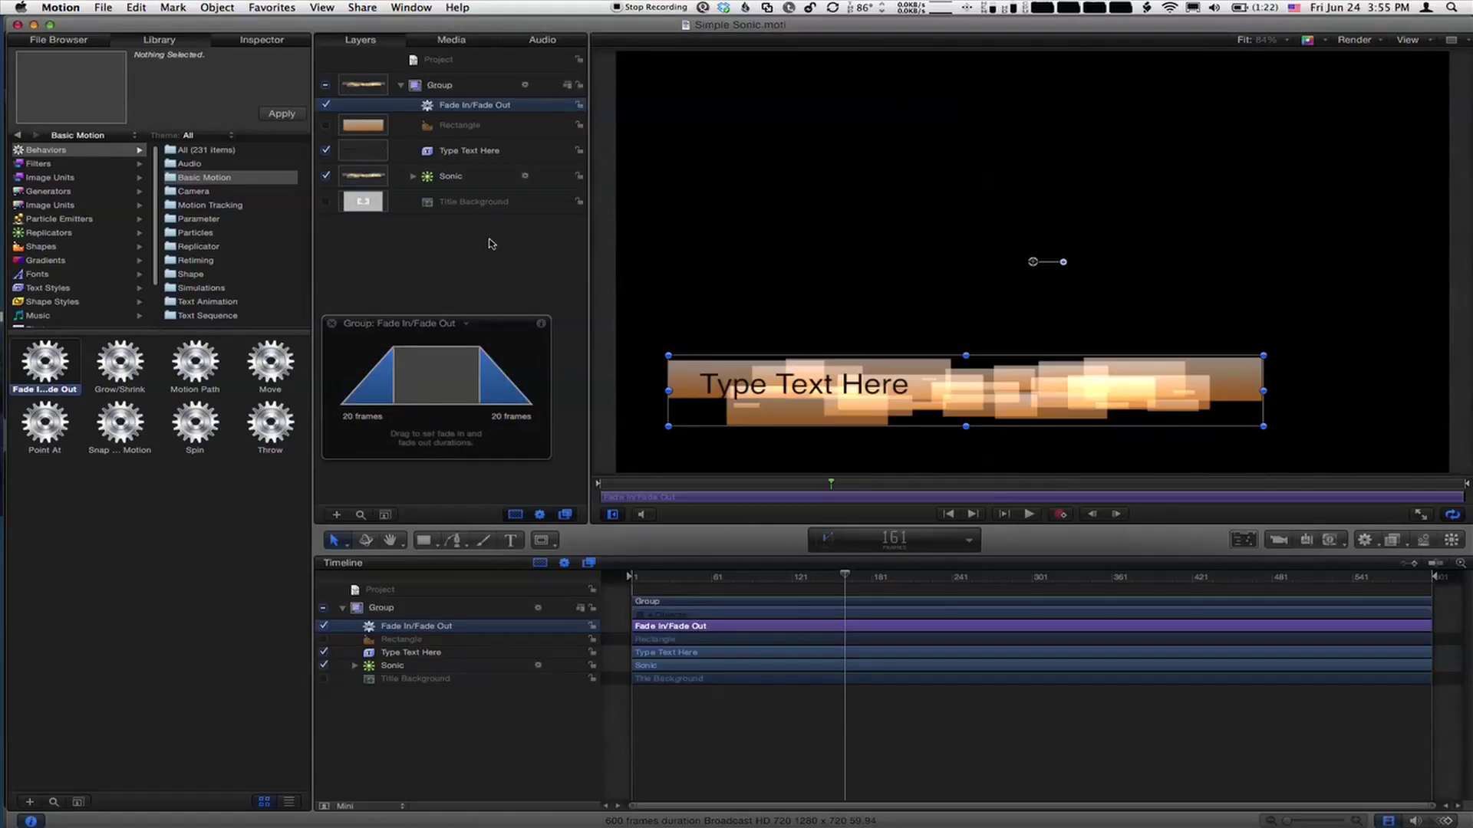
Step: In Final Cut Pro, list the MacBreak Lower Thirds category in the Titles browser
key("super+Tab")
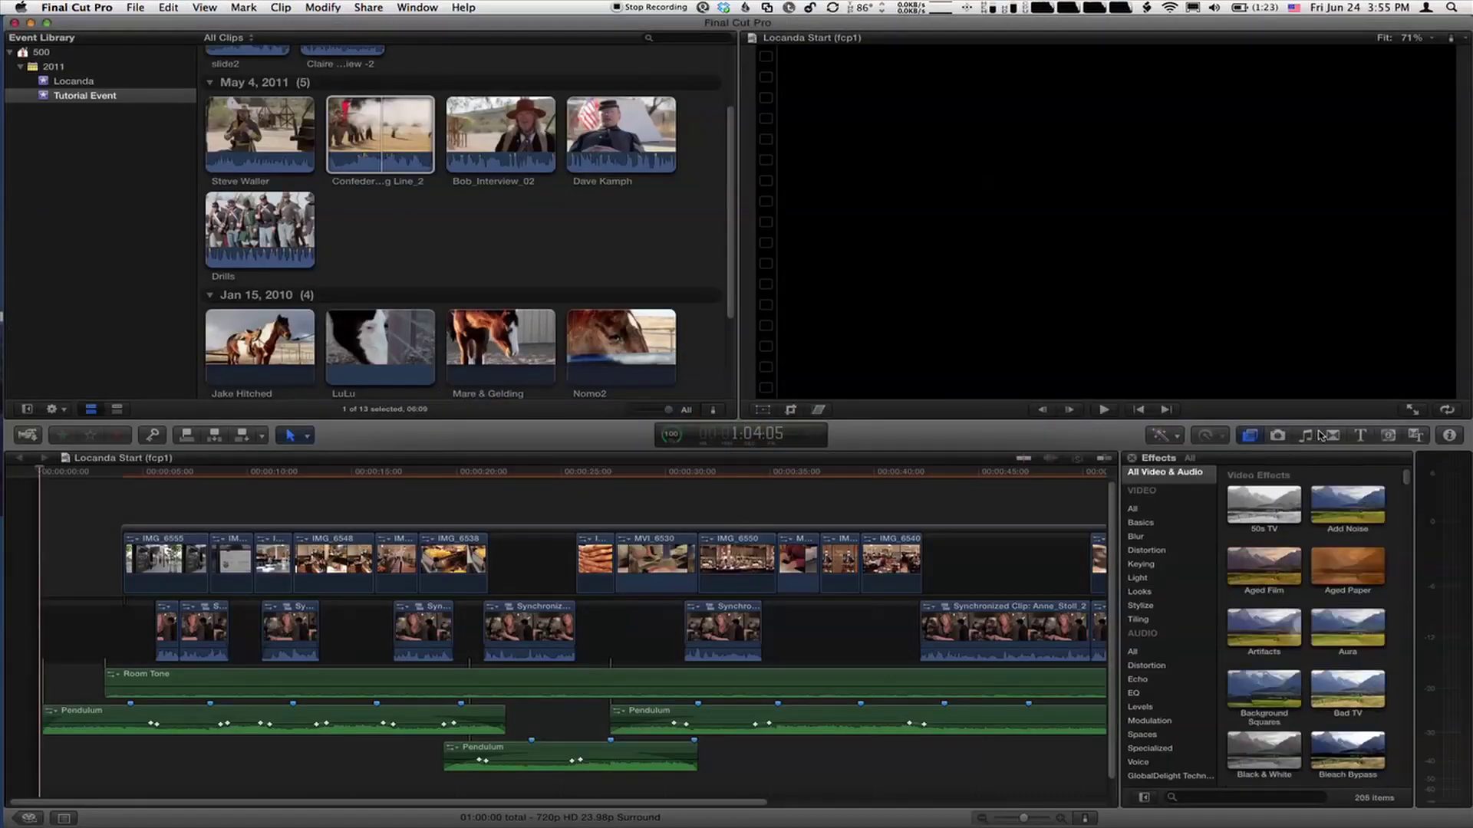
left_click(1360, 436)
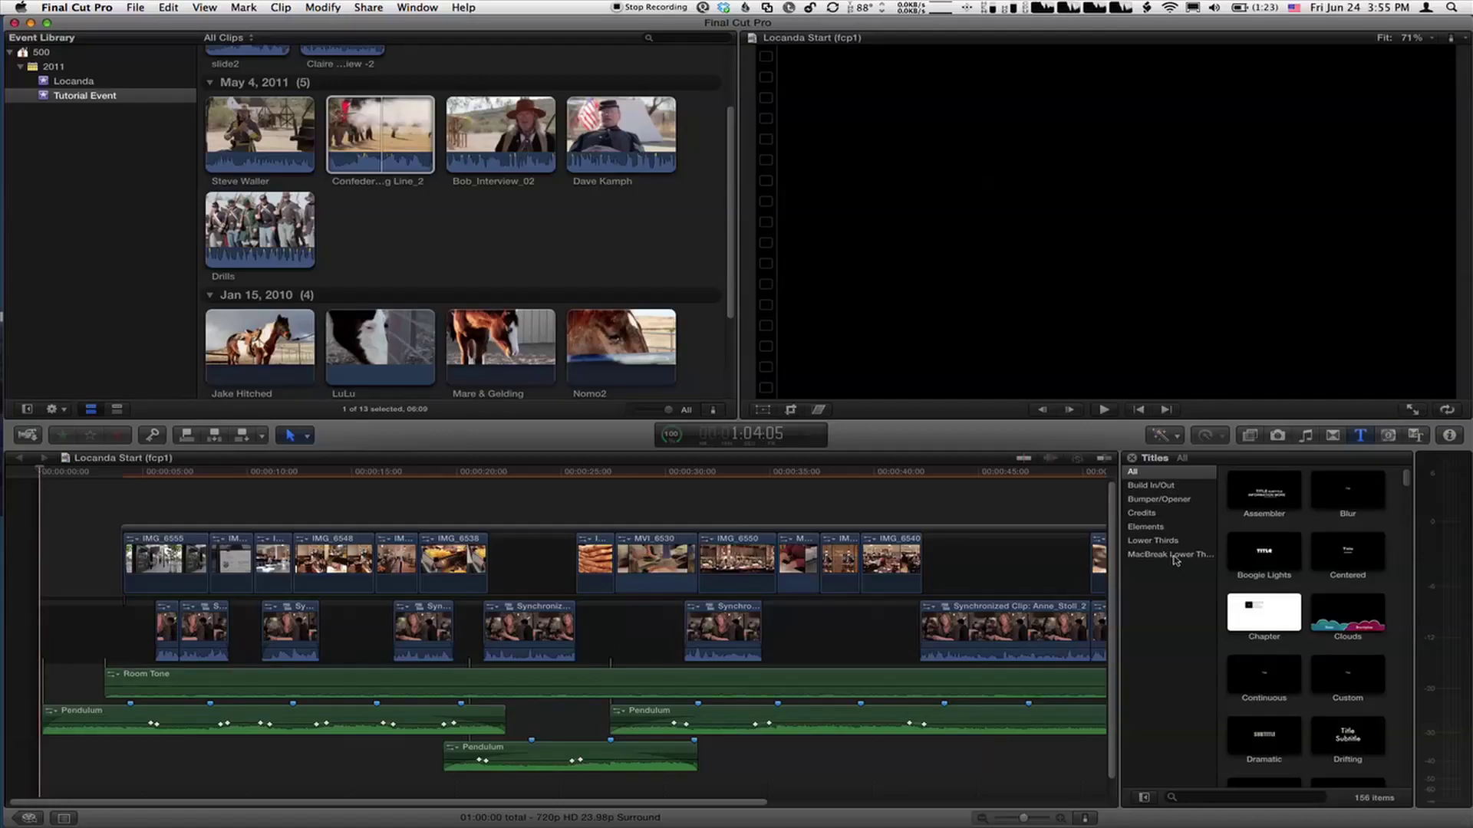
left_click(1176, 558)
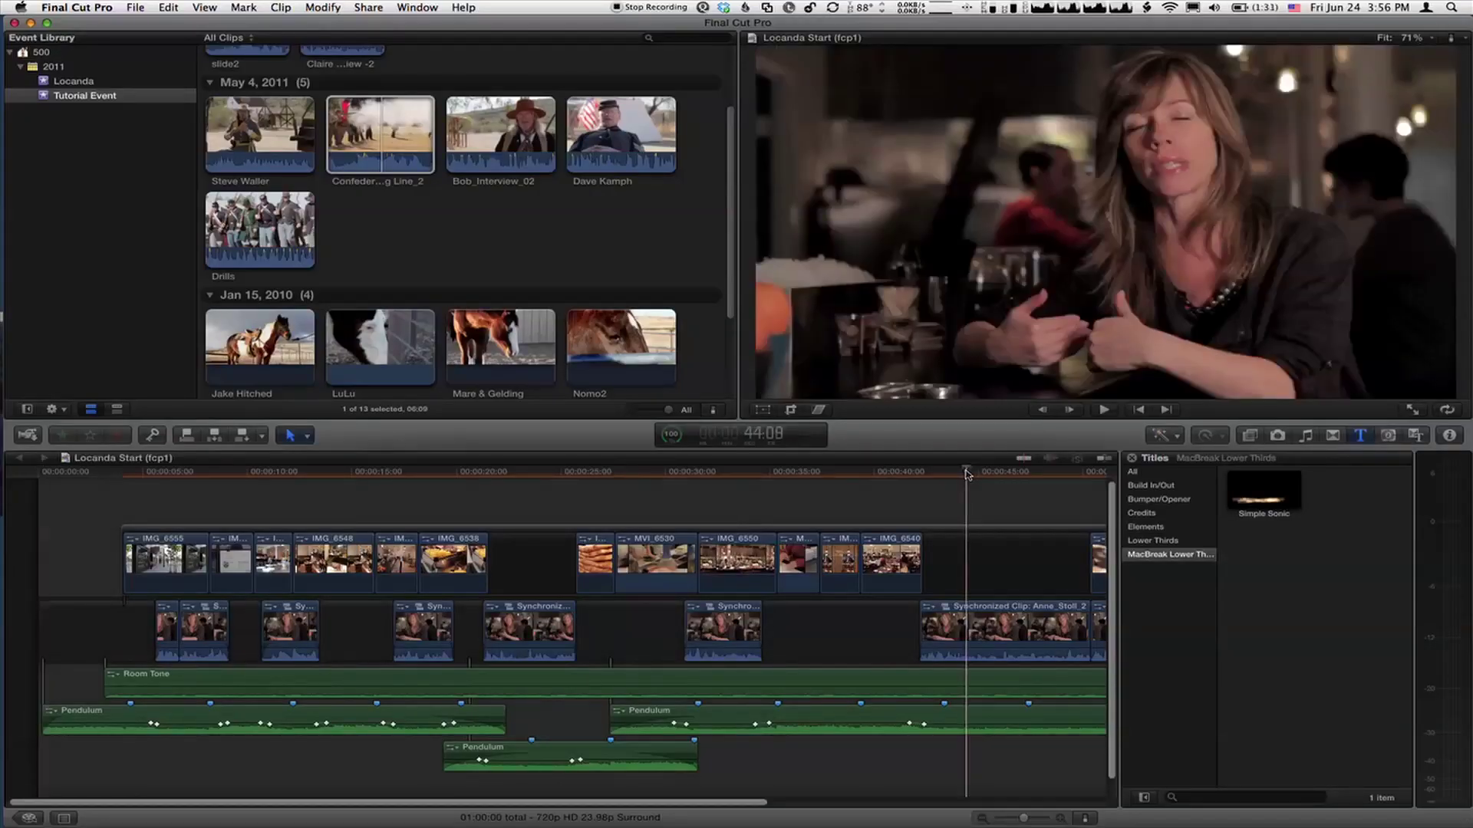
Step: Connect the Simple Sonic title above the interview clip and select it where it plays
left_click(1273, 504)
key("q")
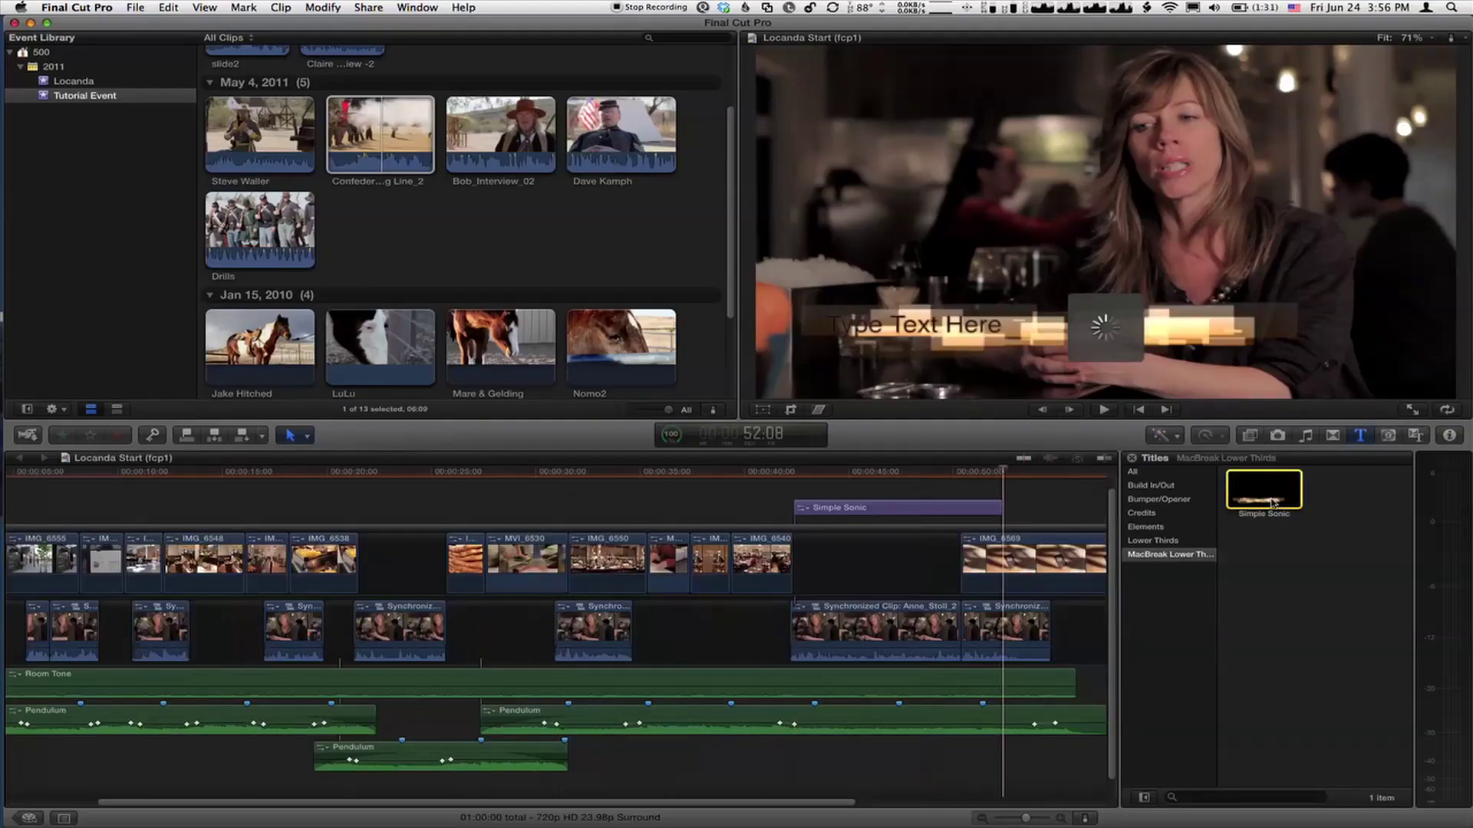
left_click(844, 474)
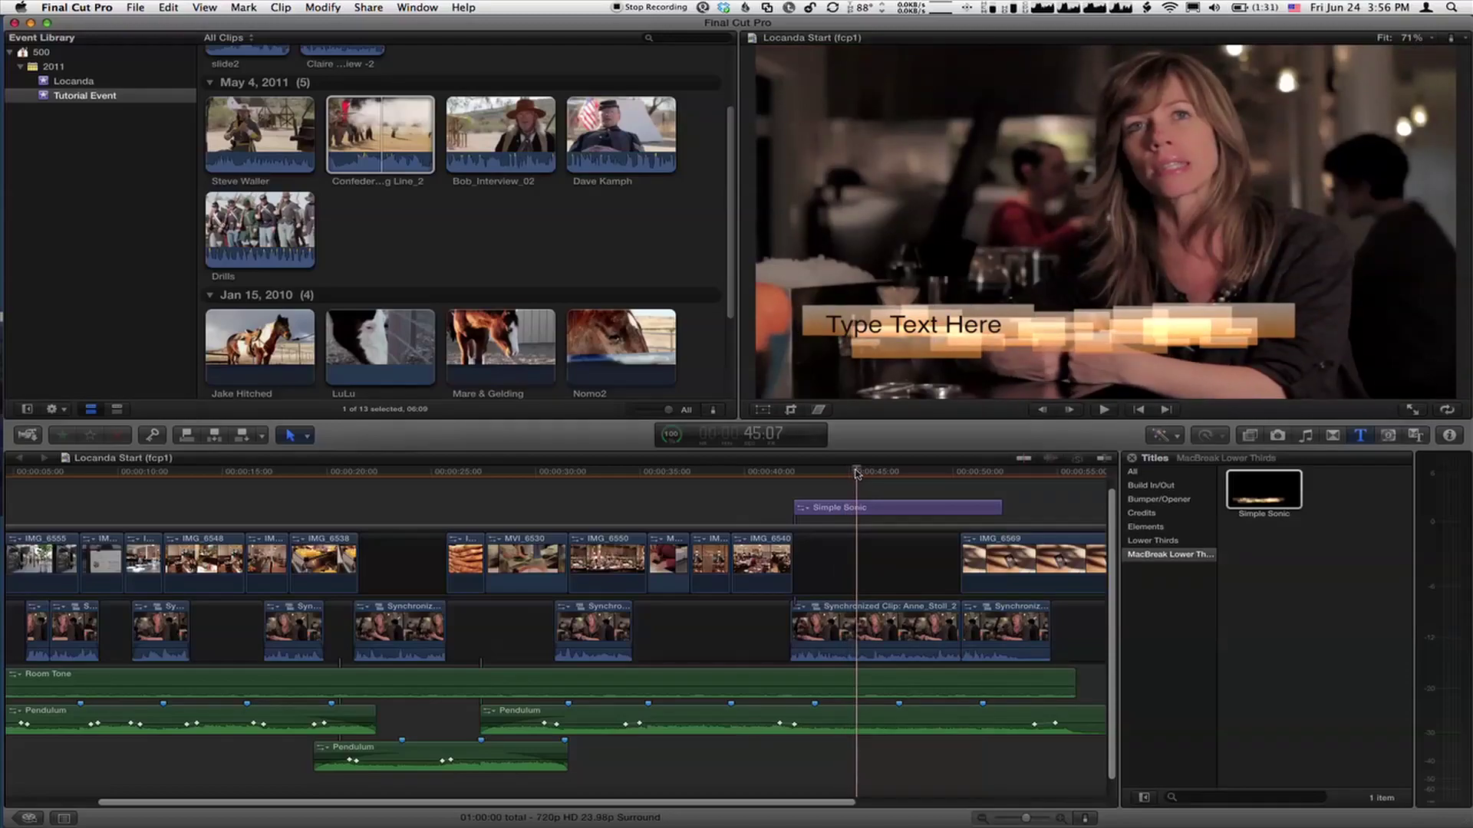
left_click(859, 513)
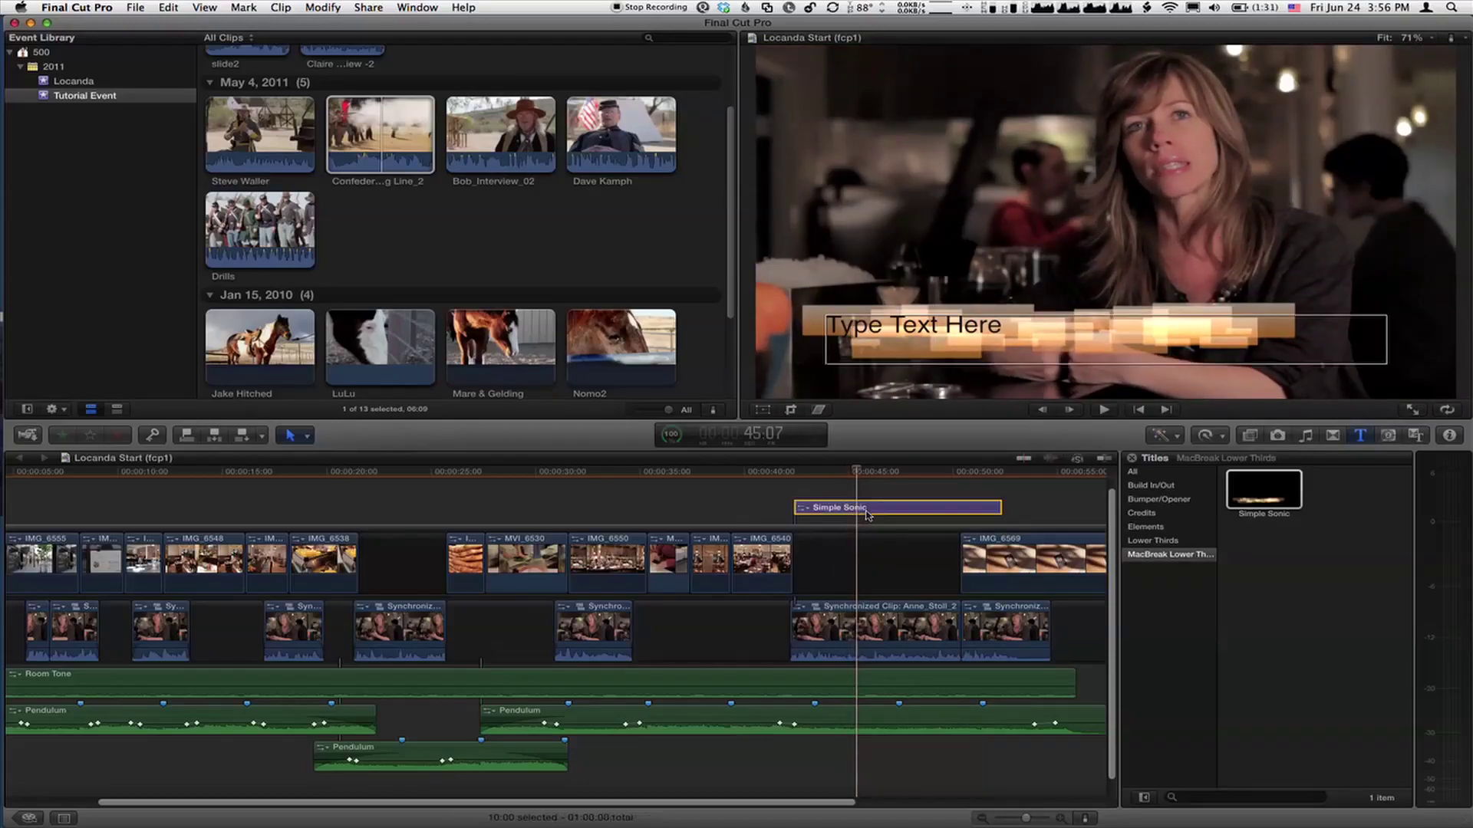
left_click(1449, 436)
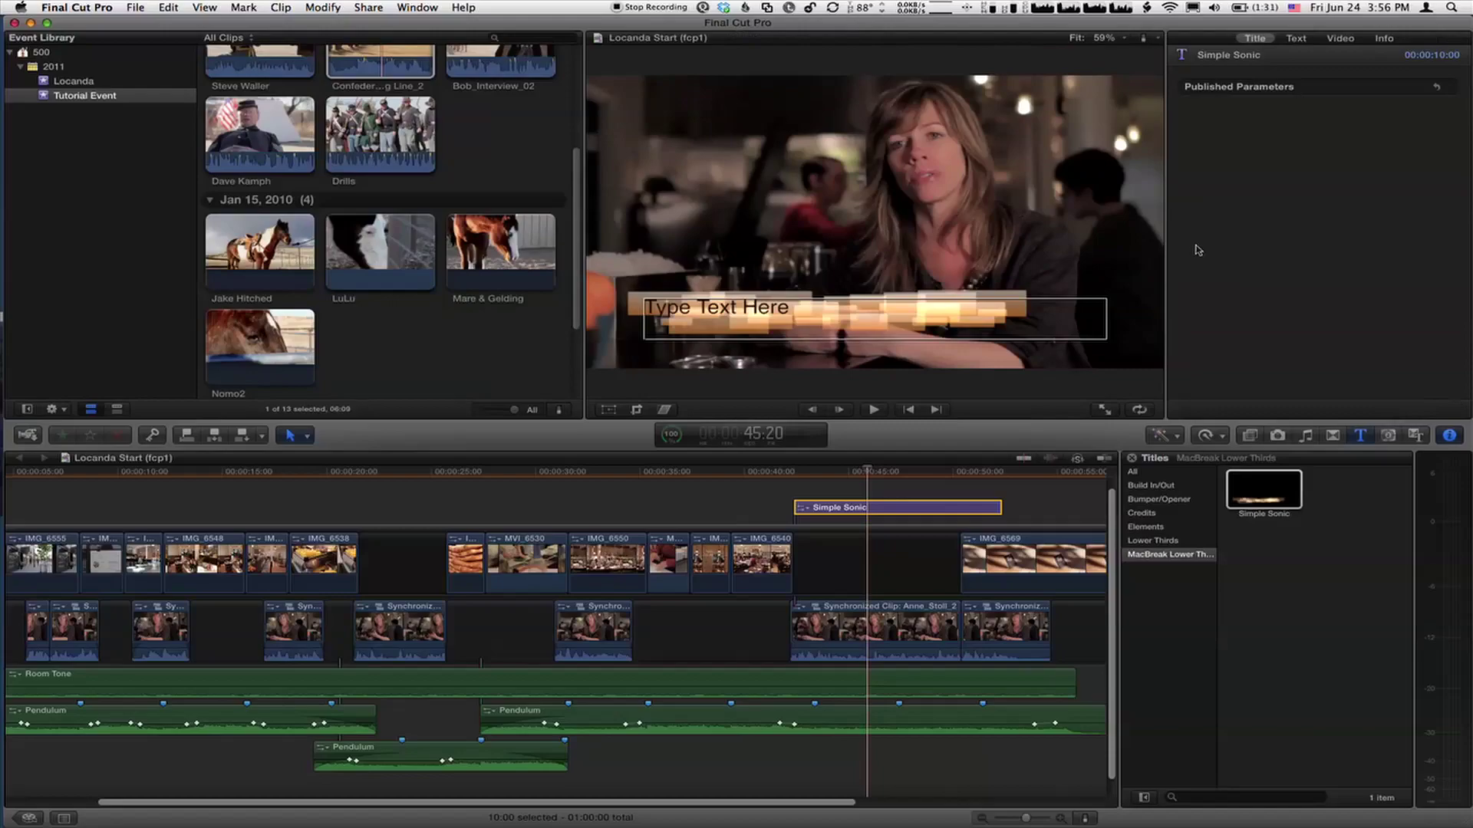
Step: Show the title's Text settings: Helvetica Regular at size 48
left_click(1298, 40)
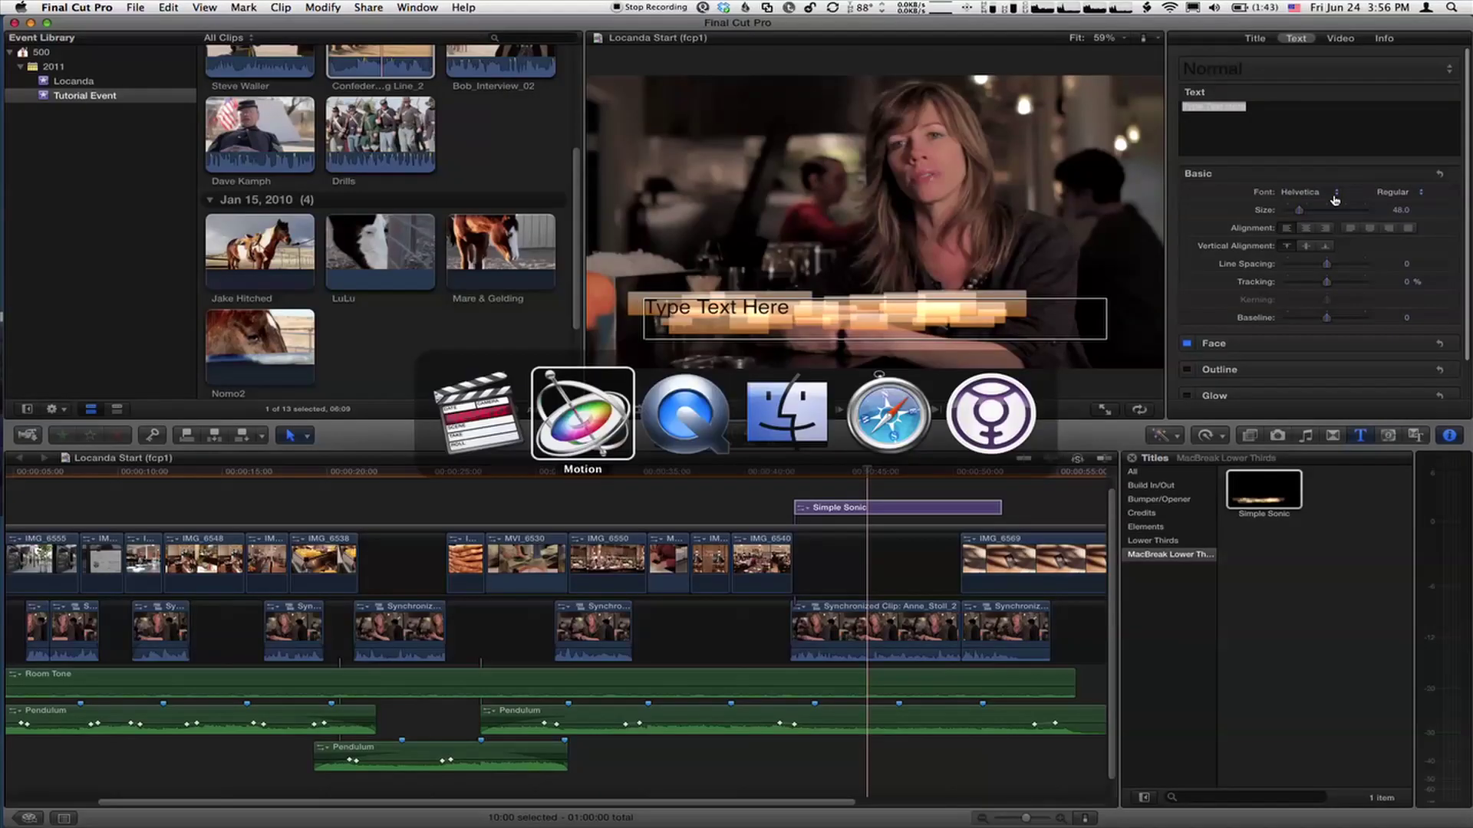
Step: Switch from Final Cut Pro over to Finder
key("super+Tab")
key("super+Tab")
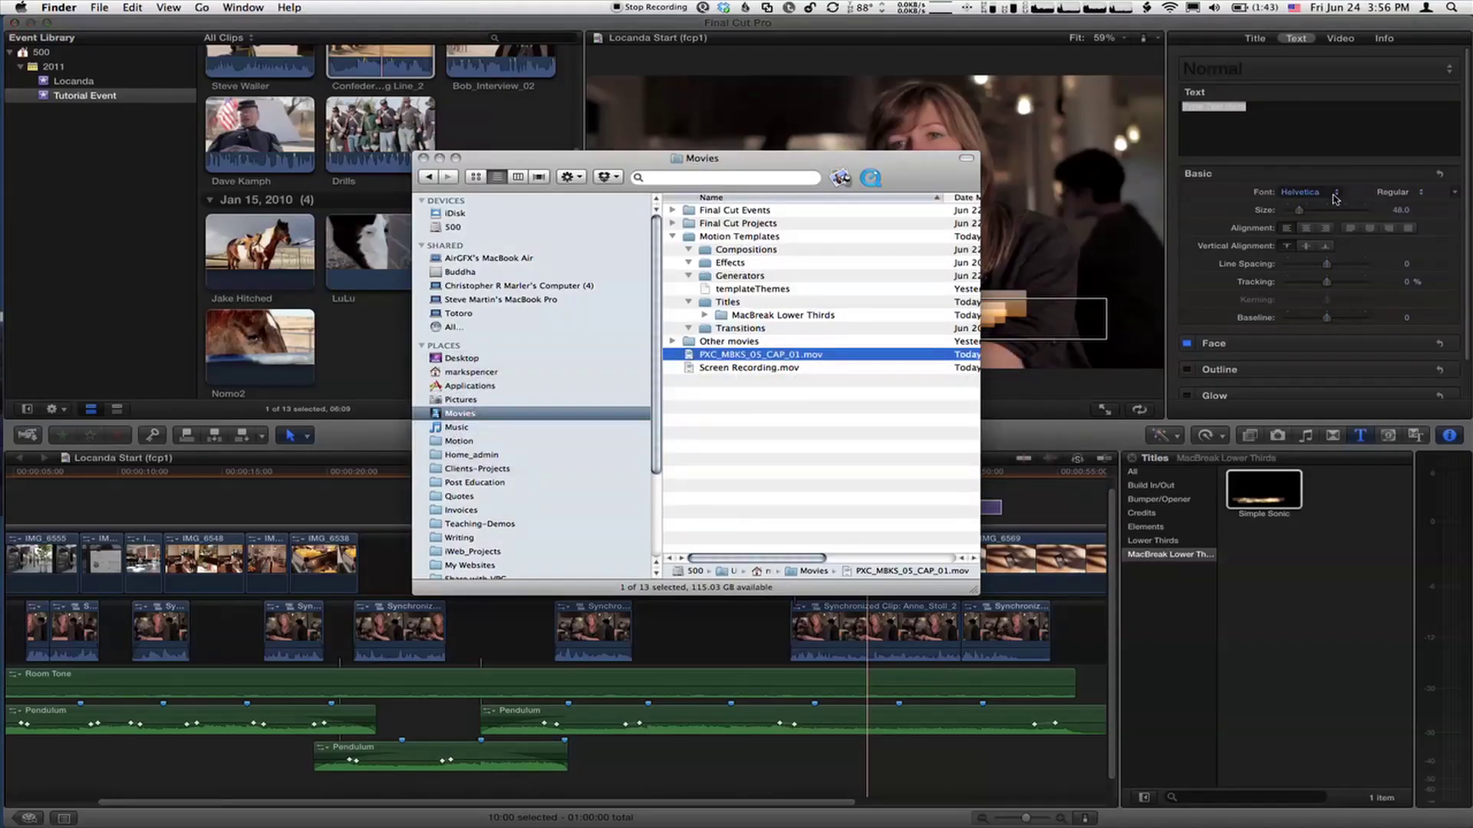